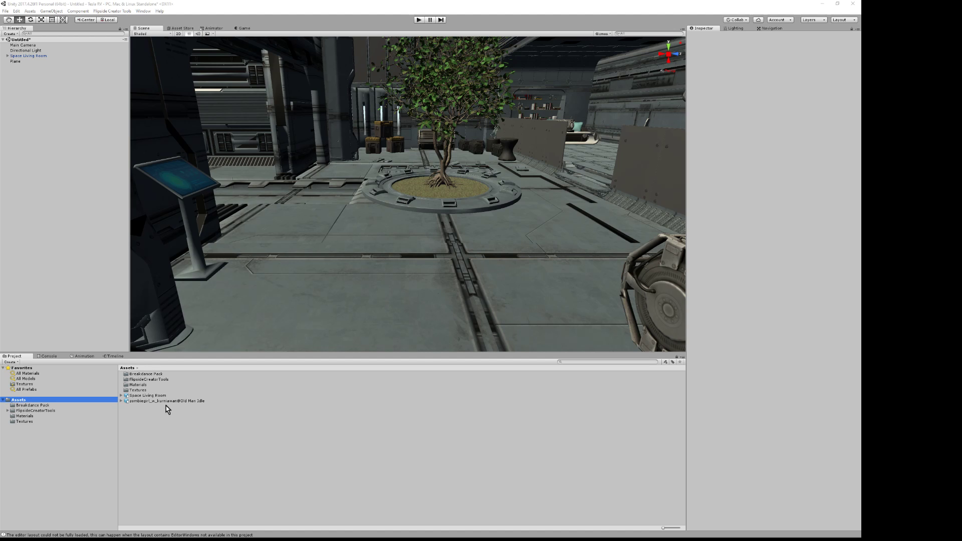
Set the zombie girl model's rig animation type to Humanoid and apply the import change
left_click(187, 402)
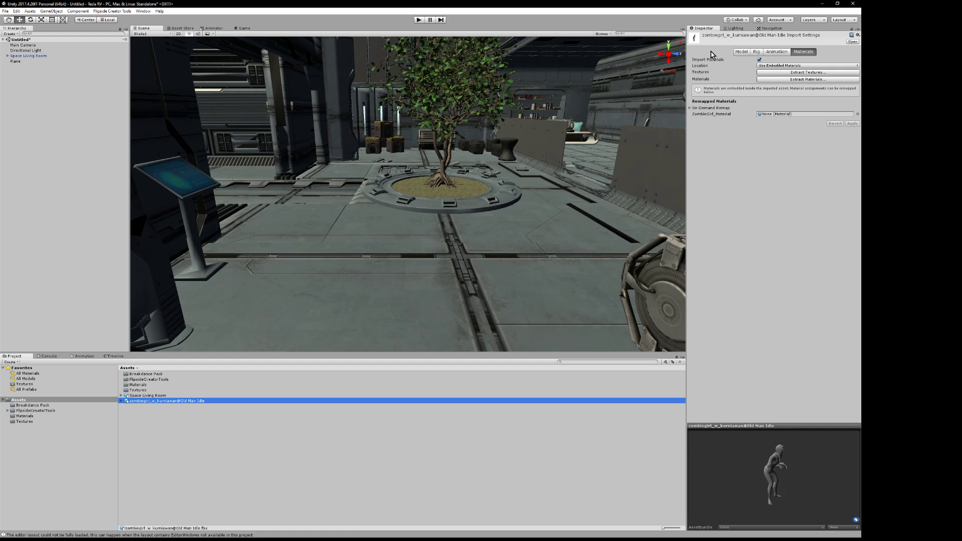
left_click(757, 52)
left_click(787, 59)
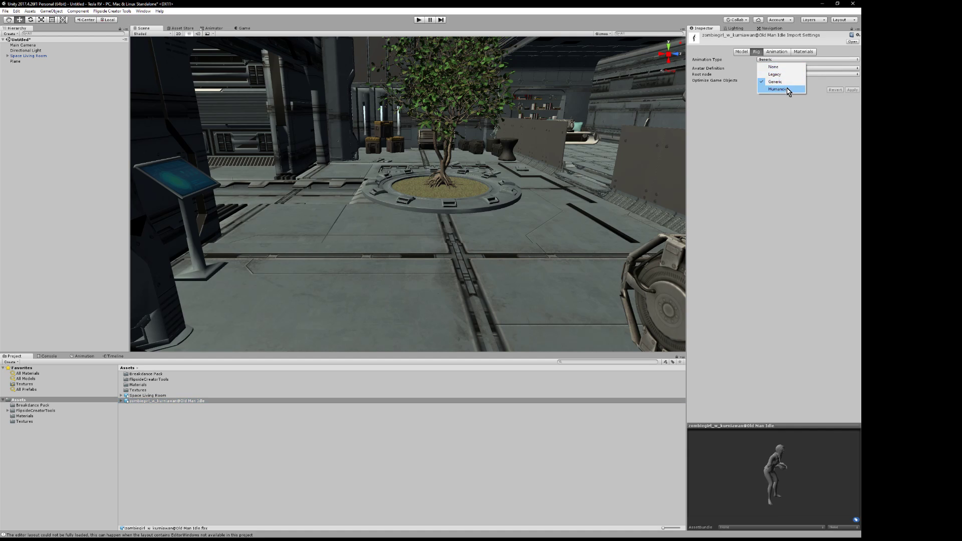
left_click(788, 93)
left_click(851, 101)
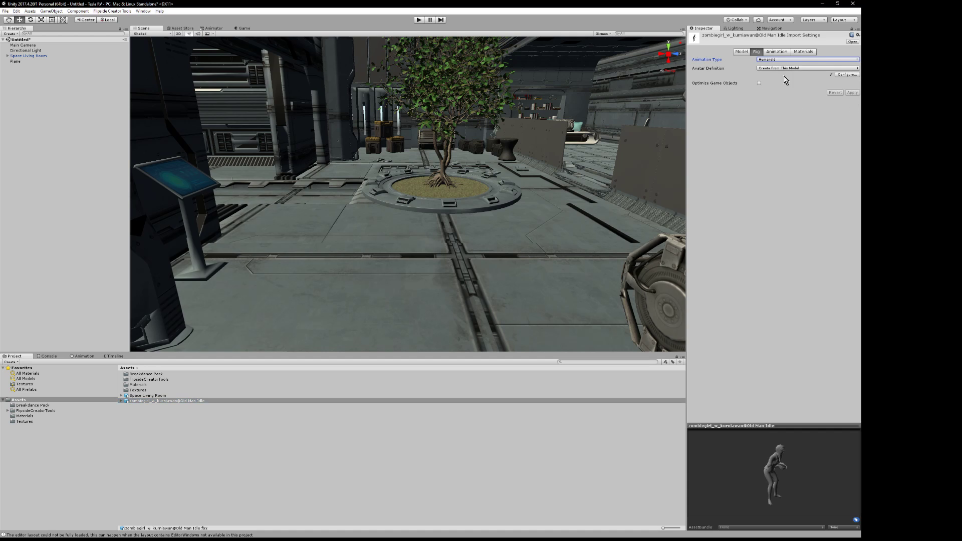
Extract the zombie girl model's textures into a new Assets folder named NPC and fix the zombie_normal.png normal map setting
left_click(804, 52)
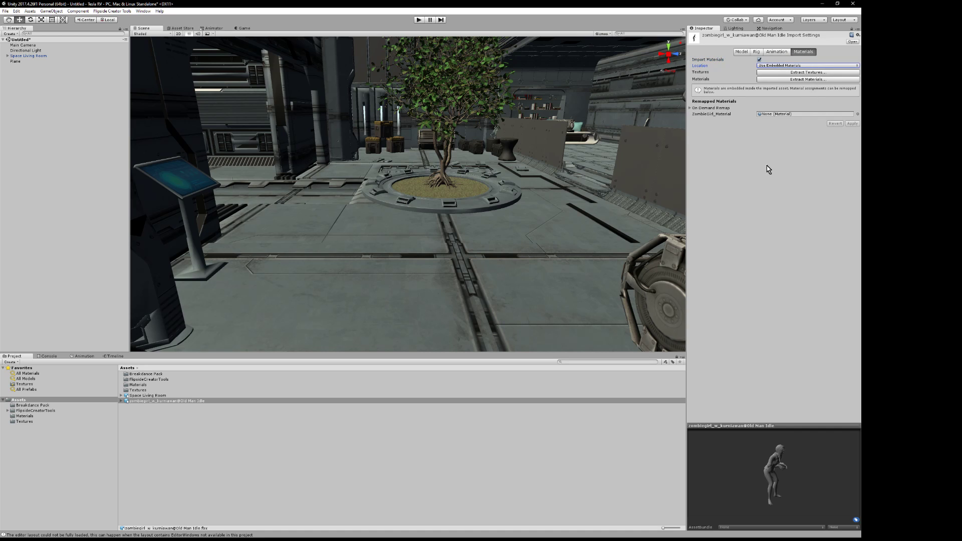
left_click(788, 75)
right_click(375, 225)
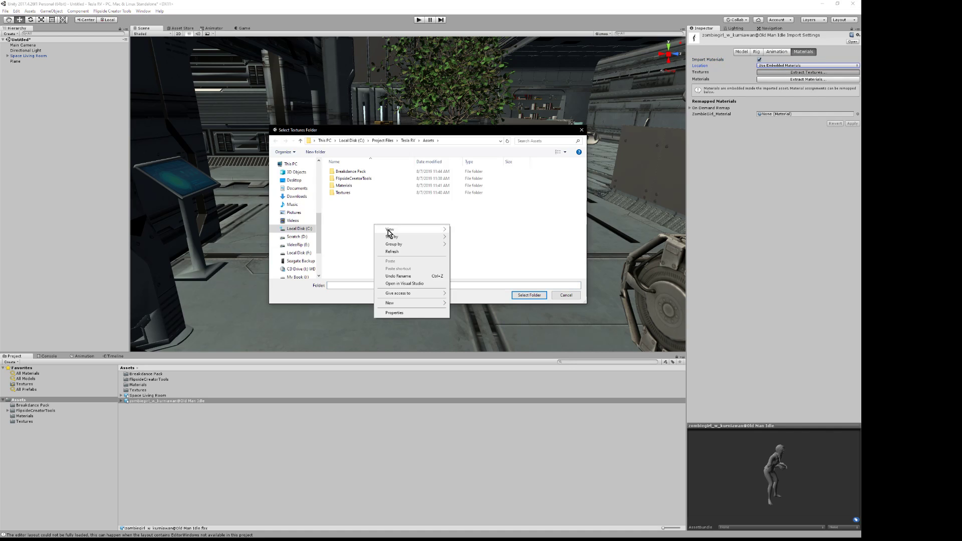
mouse_move(411, 305)
left_click(464, 304)
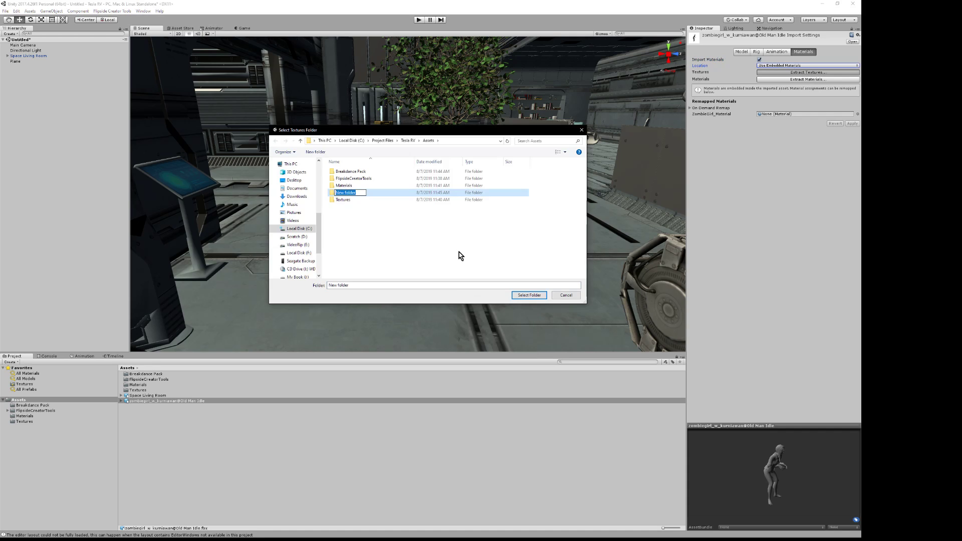
type("NPC")
key("Return")
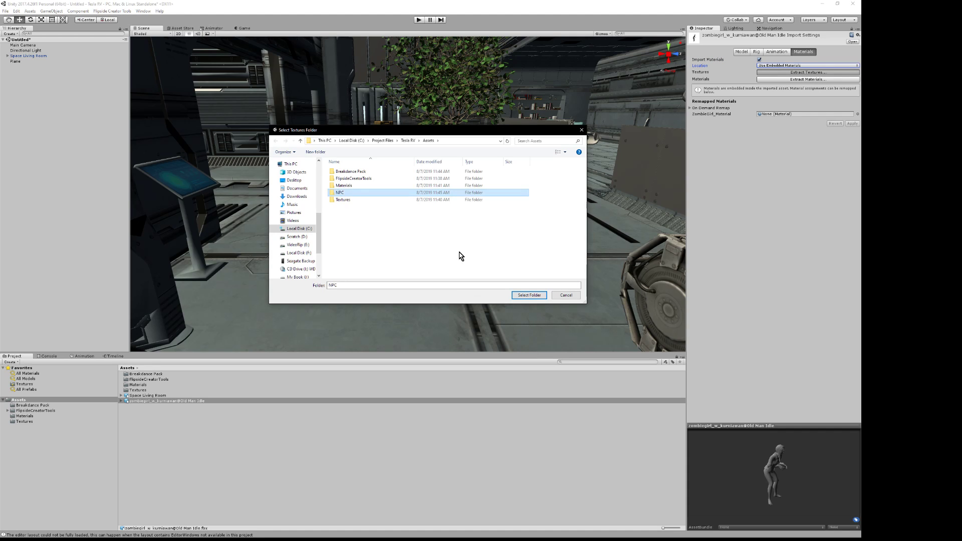
left_click(529, 295)
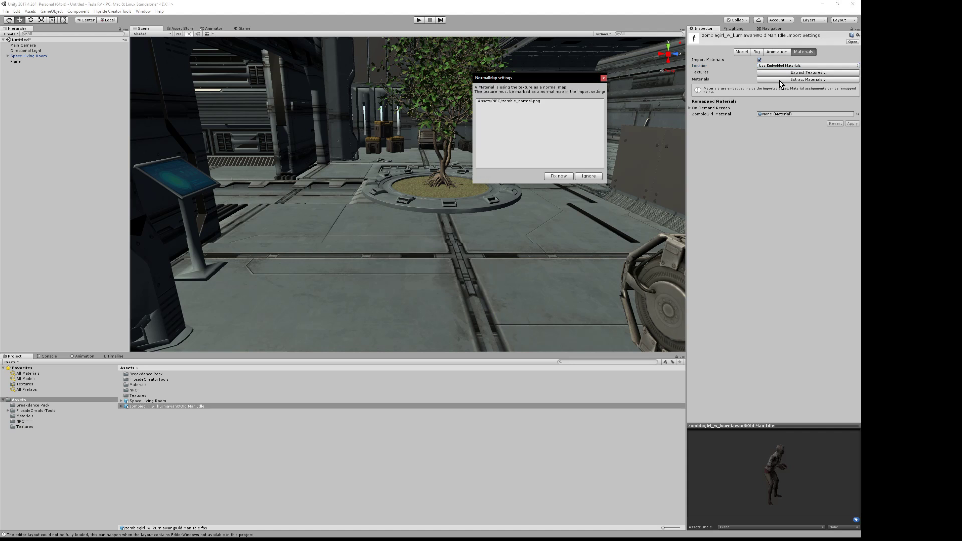
left_click(560, 177)
Extract the zombie girl model's materials into the NPC folder
left_click(797, 79)
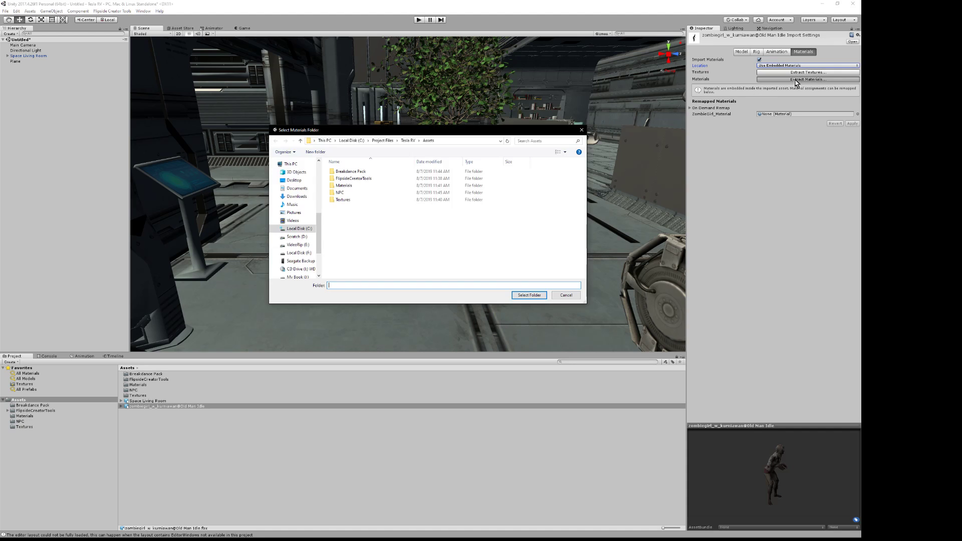
left_click(346, 193)
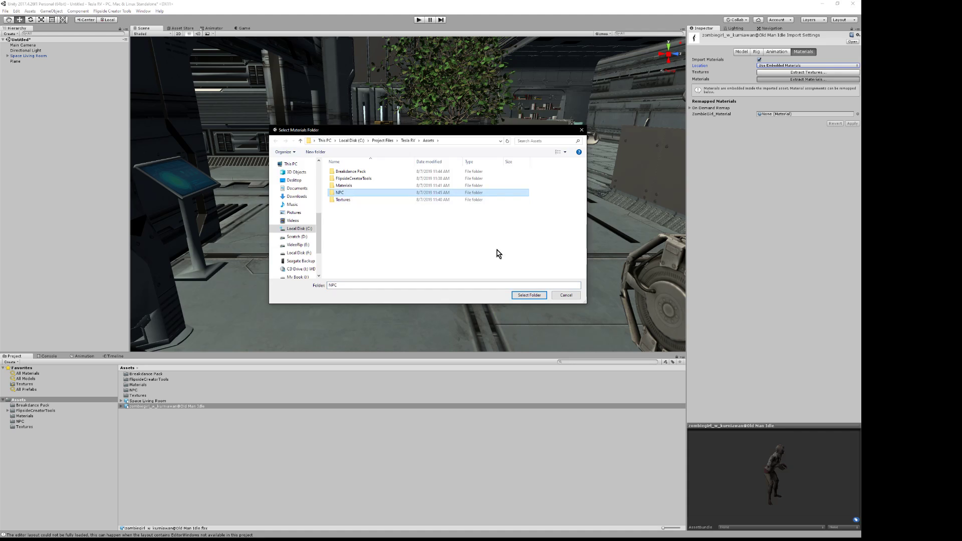
left_click(534, 295)
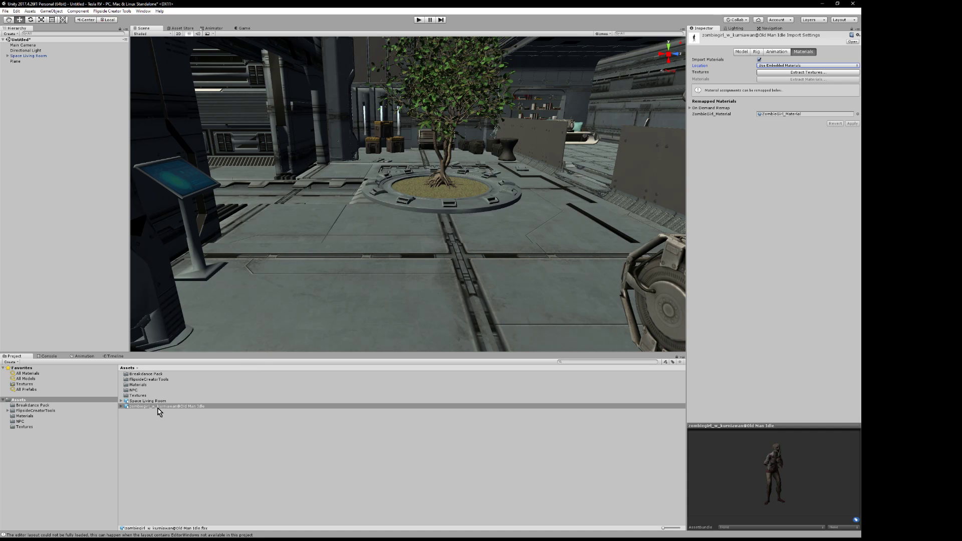
Place the zombie girl model on the floor in front of the tree and rotate it to face the viewer
left_click_drag(158, 409, 393, 267)
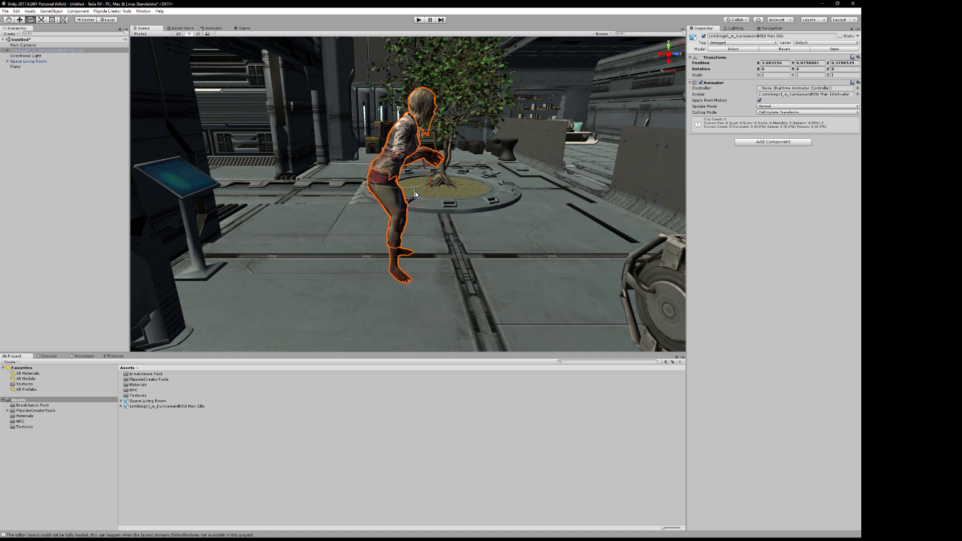
left_click_drag(419, 191, 350, 220)
left_click(118, 227)
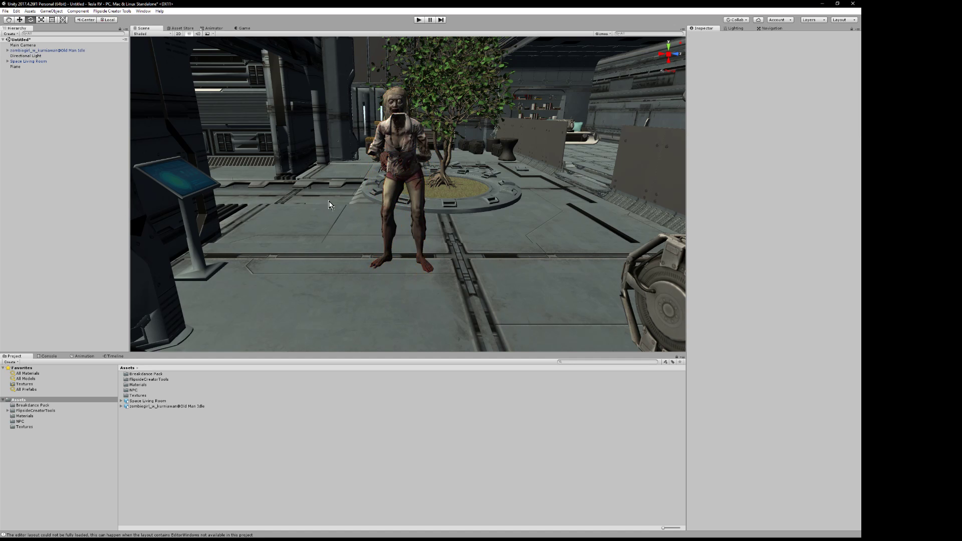
Set the rendering mode of ZombieGirl_Material on the ZombieGirl_Body mesh to Opaque
scroll(332, 205, "up", 5)
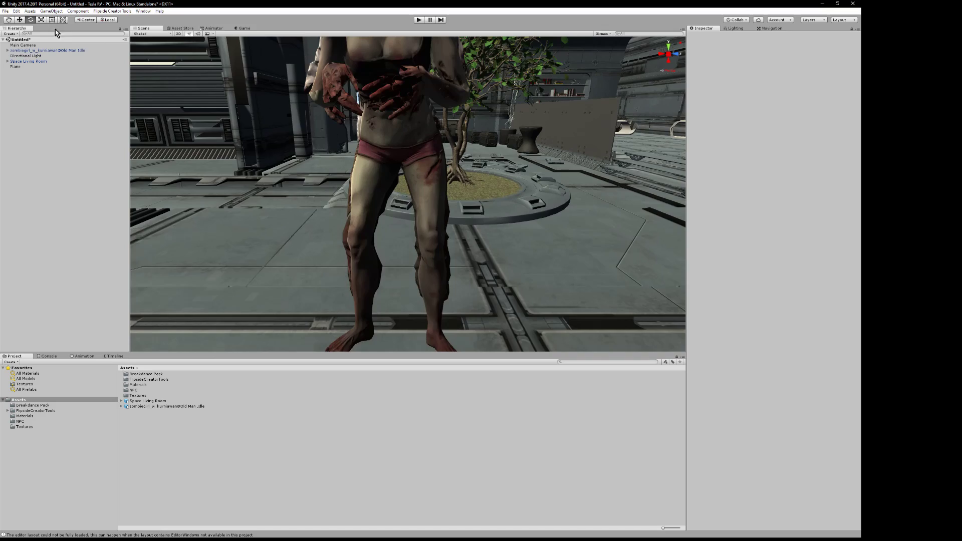
left_click(9, 20)
left_click_drag(321, 55, 155, 96)
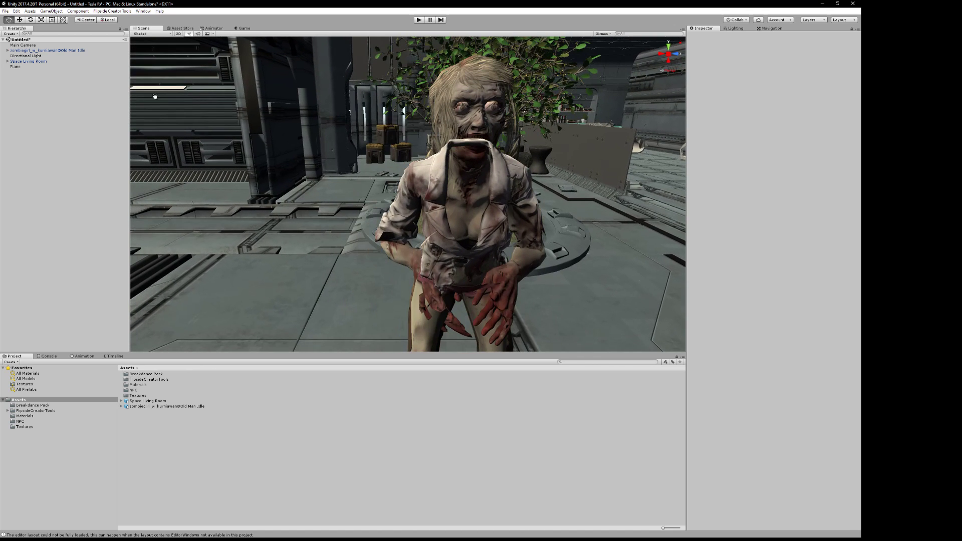
left_click(7, 50)
left_click(31, 61)
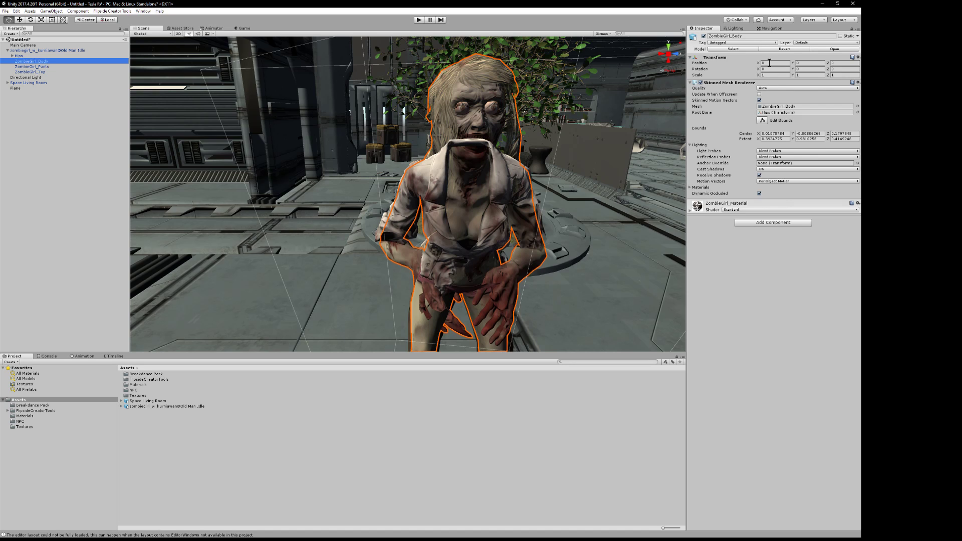
left_click(733, 211)
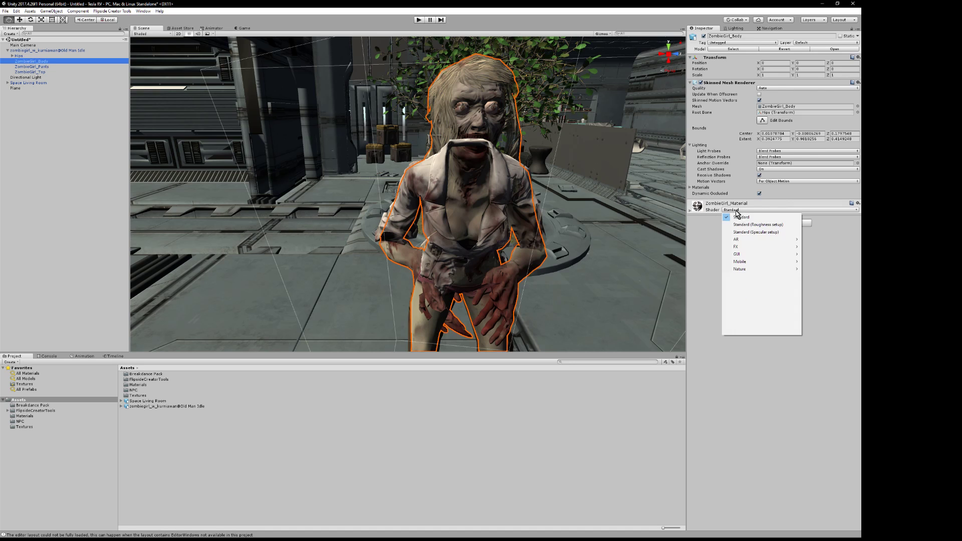
left_click(764, 219)
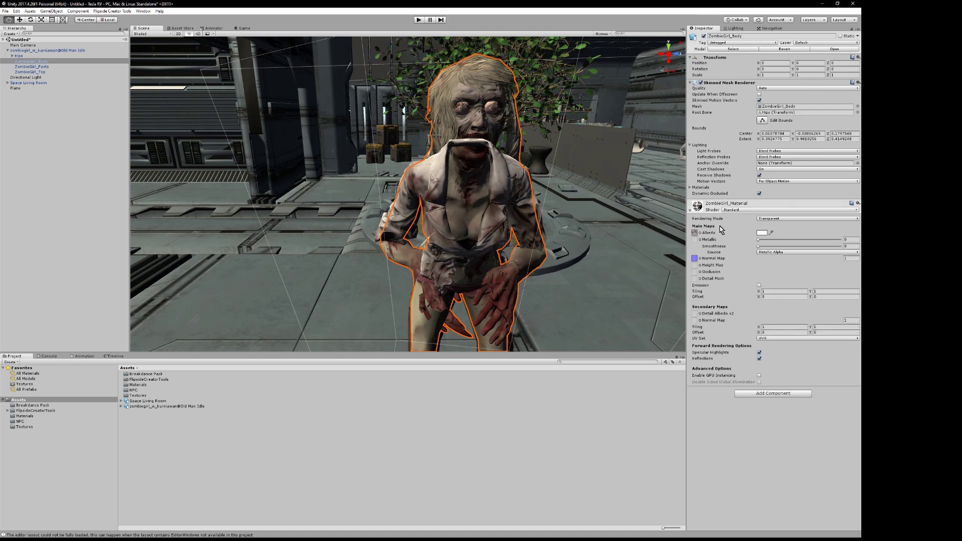
left_click(771, 219)
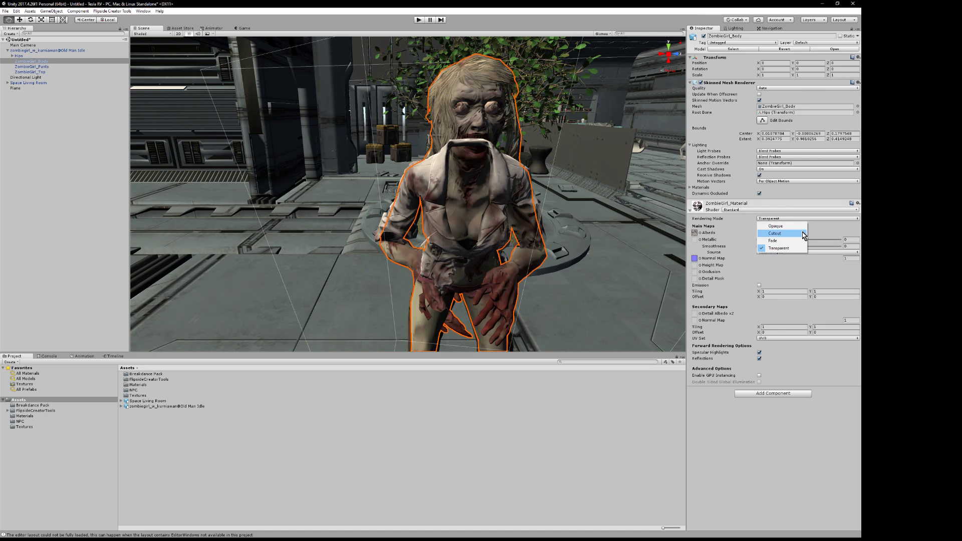
left_click(775, 226)
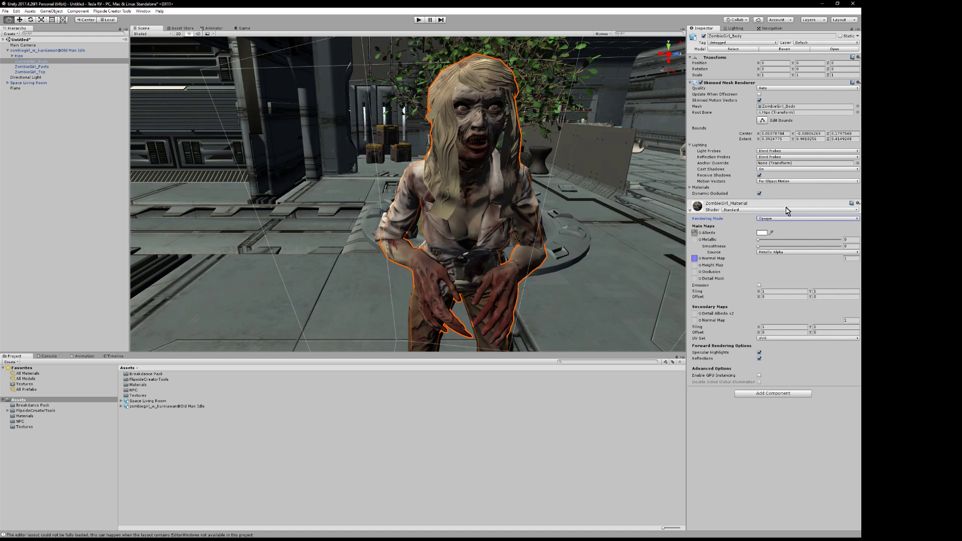
left_click(691, 211)
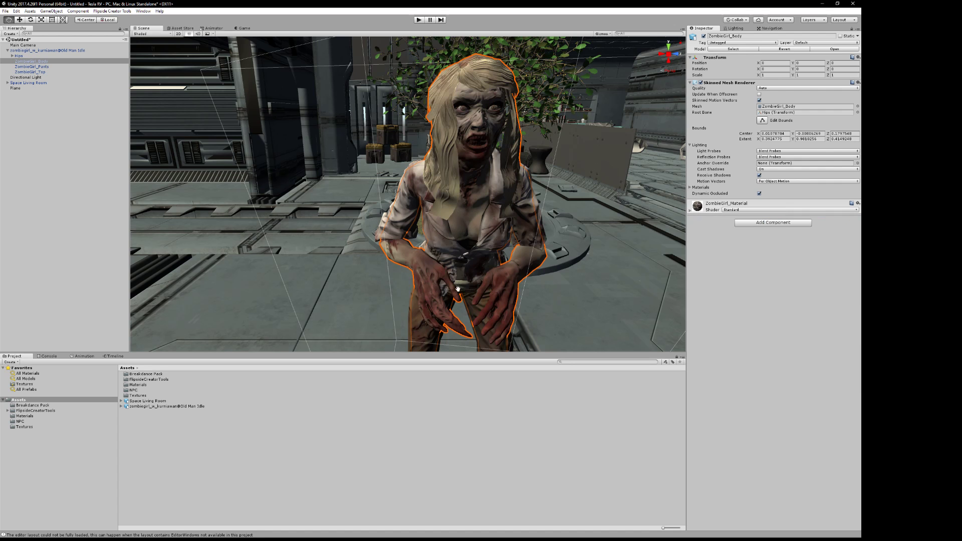
Run the scene with the zombie character selected, check its motion in the Scene view, and stop playback
scroll(496, 234, "down", 8)
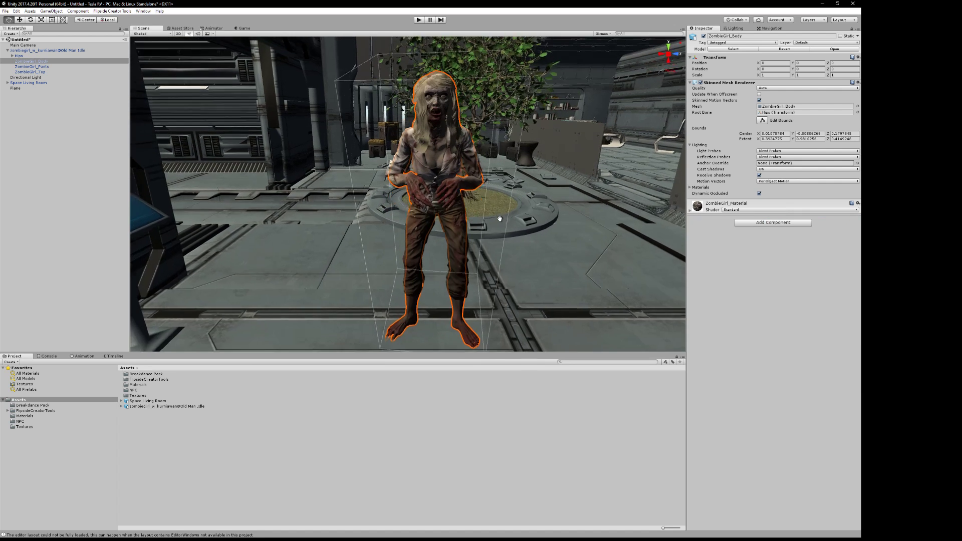
scroll(500, 219, "up", 3)
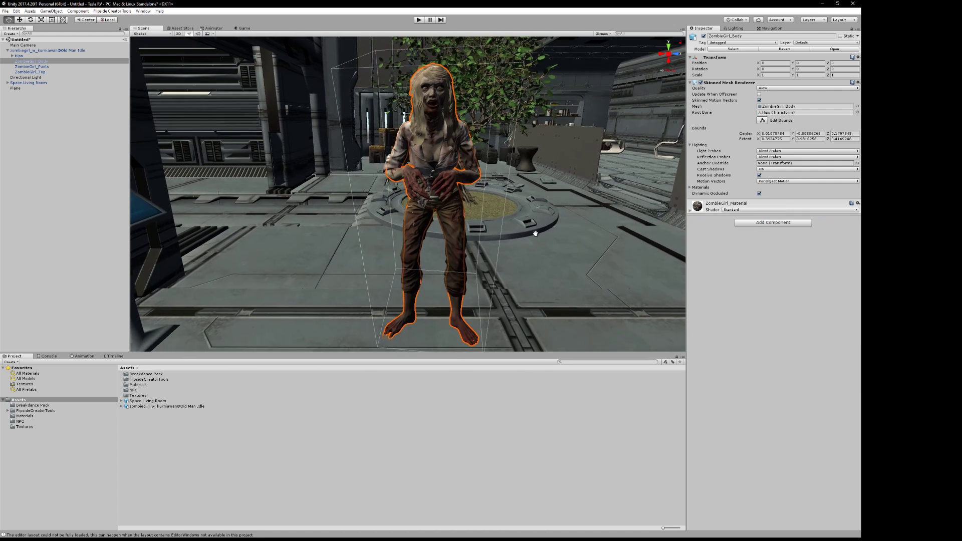
left_click(41, 51)
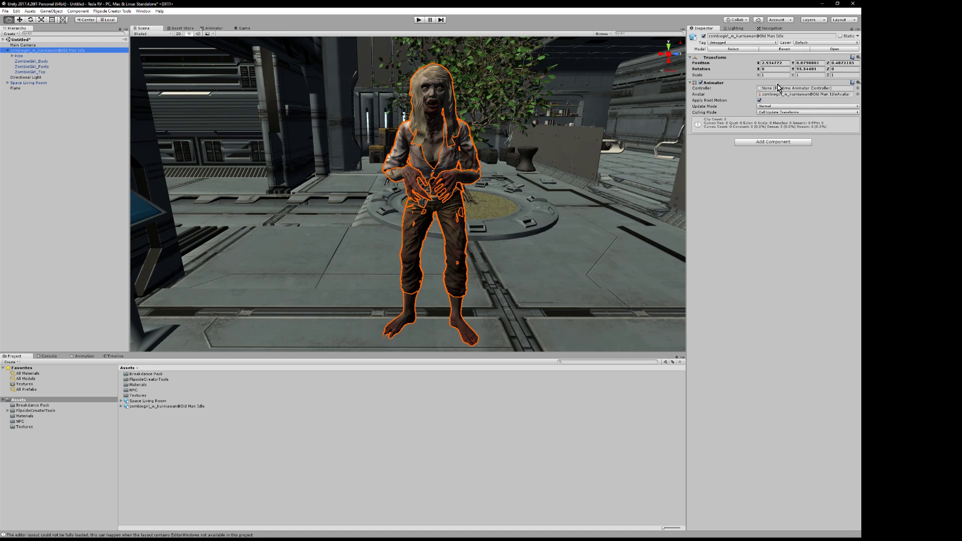
left_click(419, 20)
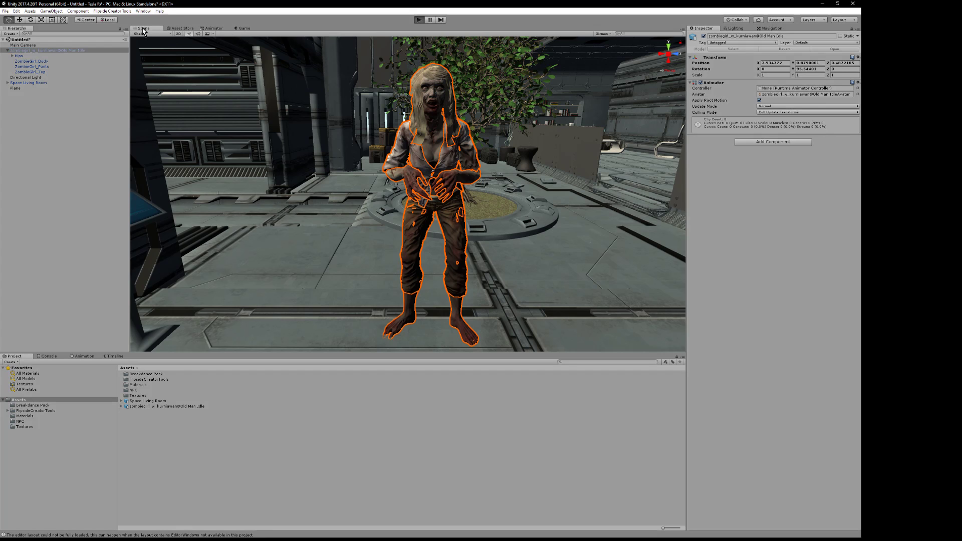
left_click(143, 28)
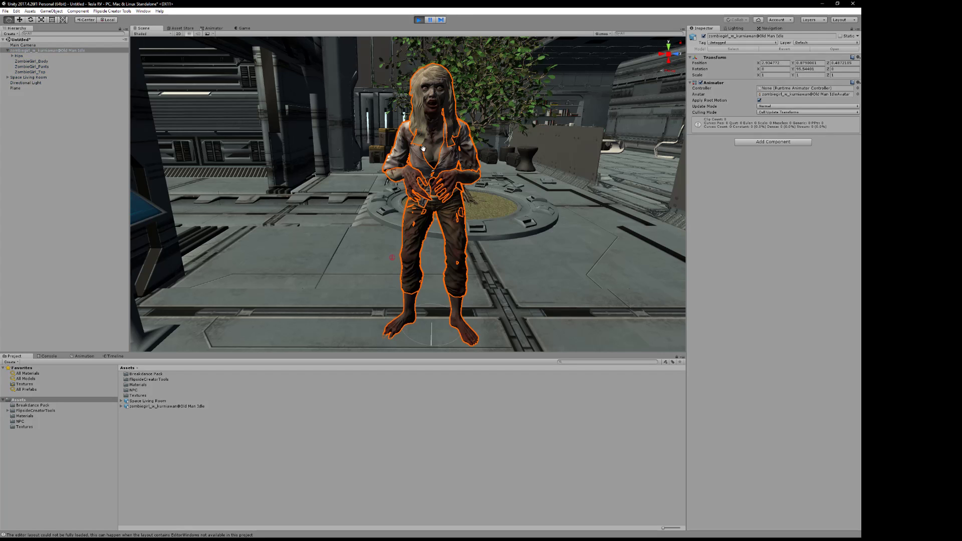
left_click(420, 21)
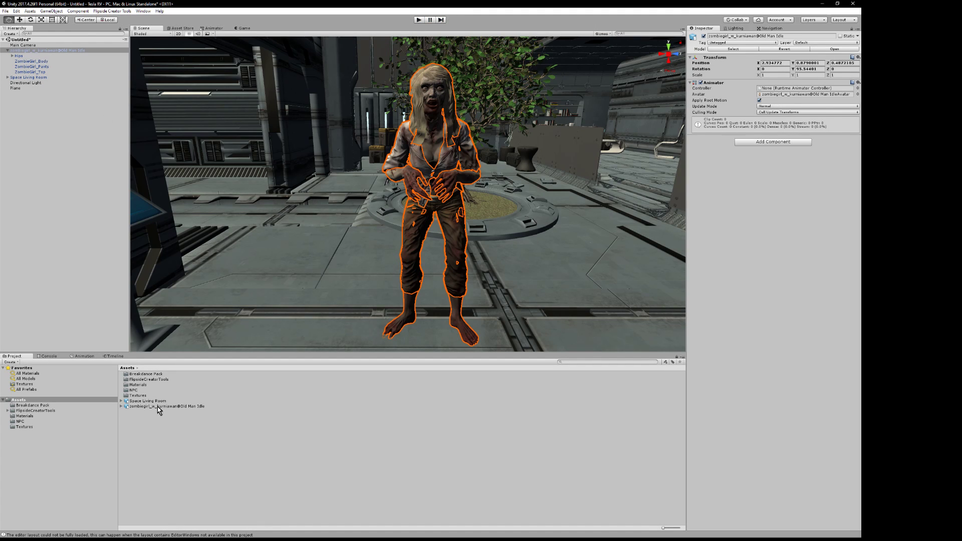
Assign the model's Old Man Idle animation clip as the controller of the zombie character's Animator
left_click(121, 407)
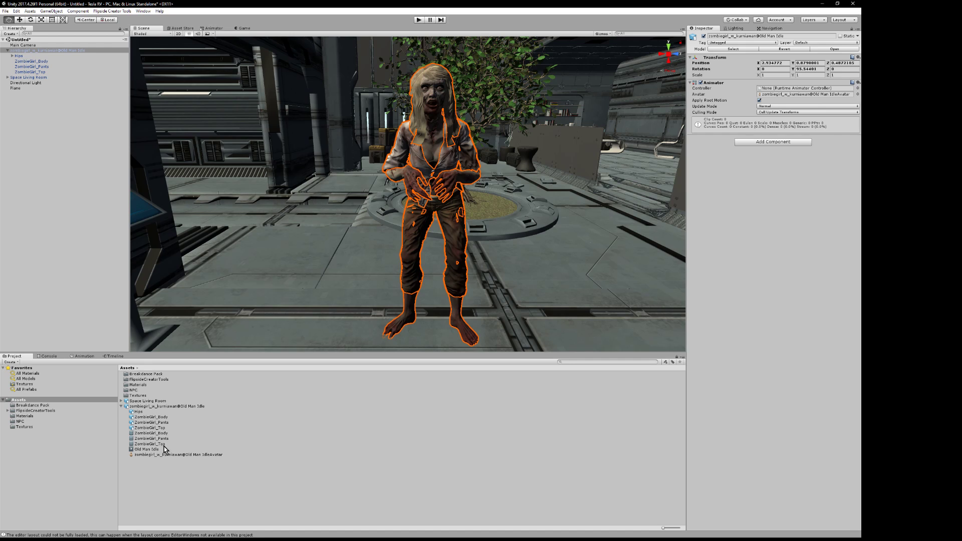
left_click_drag(153, 449, 161, 450)
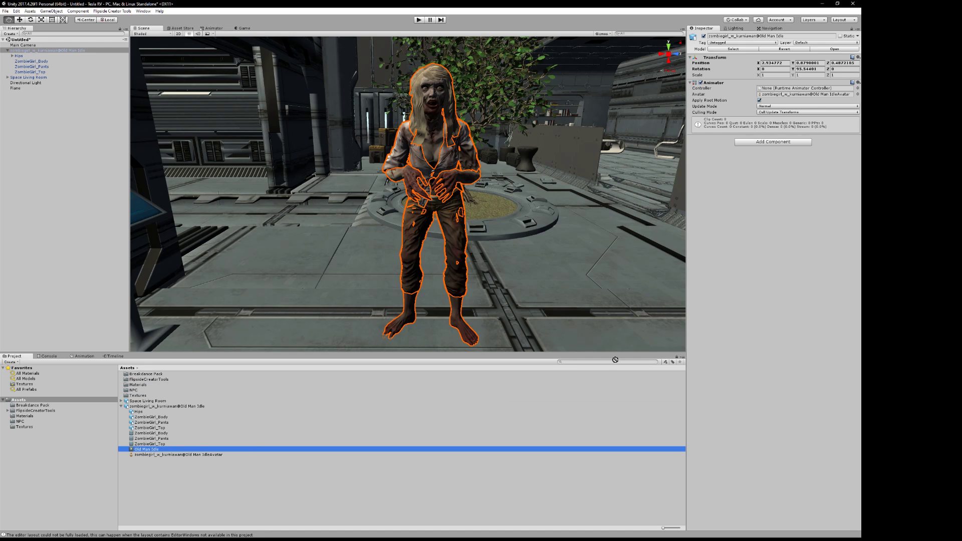
left_click_drag(616, 359, 787, 87)
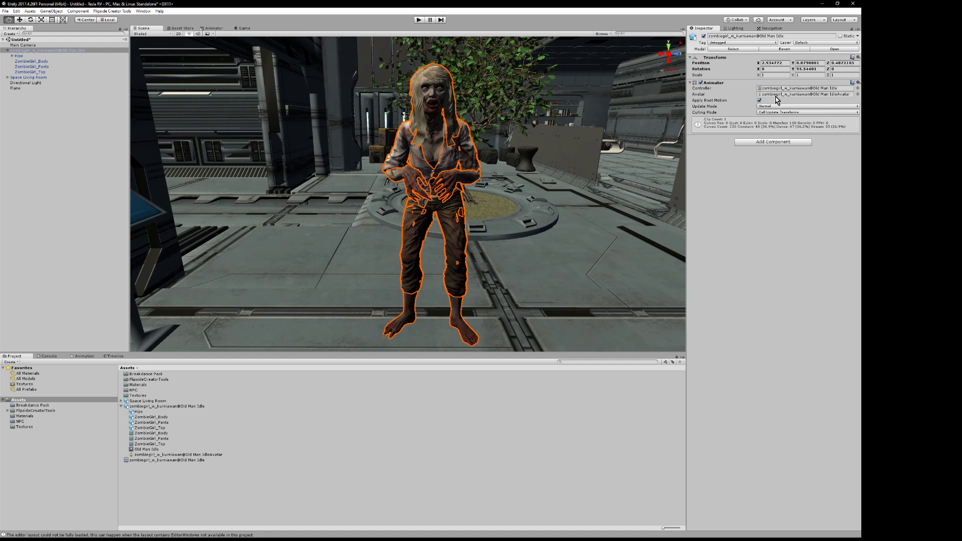
Play the scene to preview the zombie's idle animation in the Scene view, and exit play mode
left_click(419, 19)
left_click(142, 29)
left_click(106, 205)
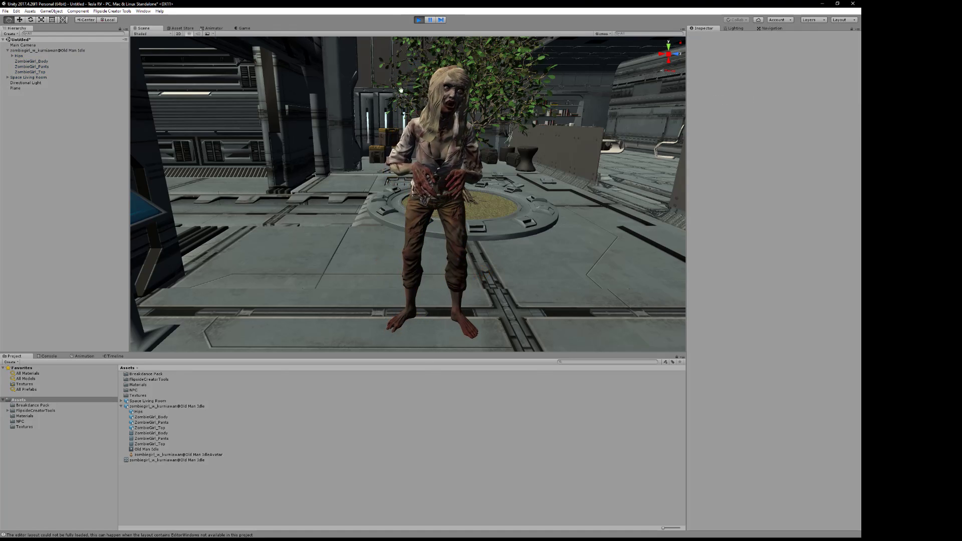
key("ctrl+p")
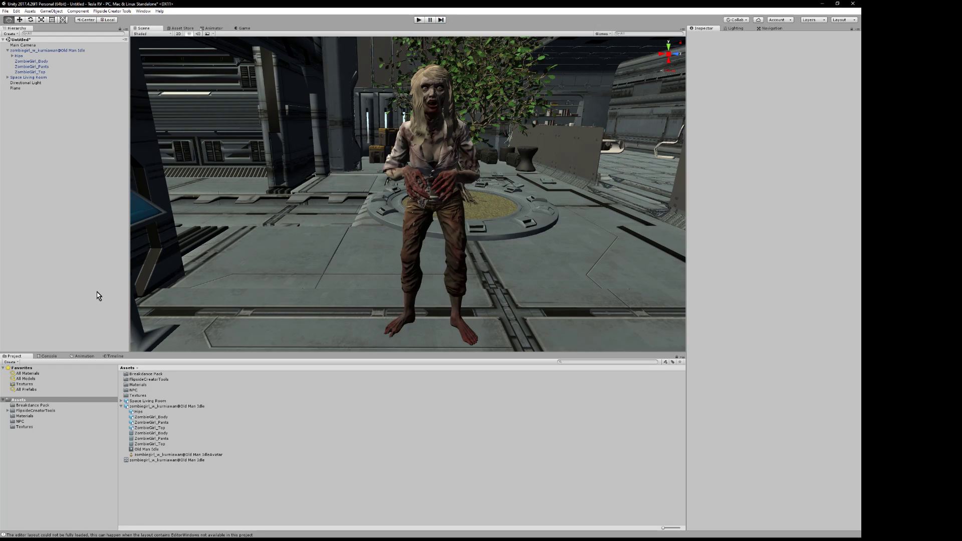
Collapse the zombie model asset's contents and select the zombie character in the scene to show its Animator settings
left_click(121, 407)
left_click(121, 407)
left_click(124, 408)
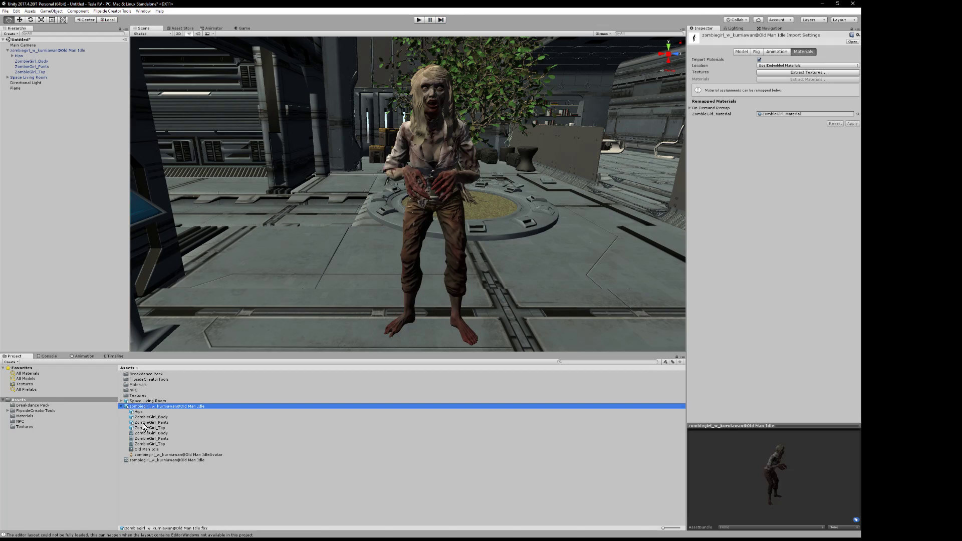
left_click(122, 406)
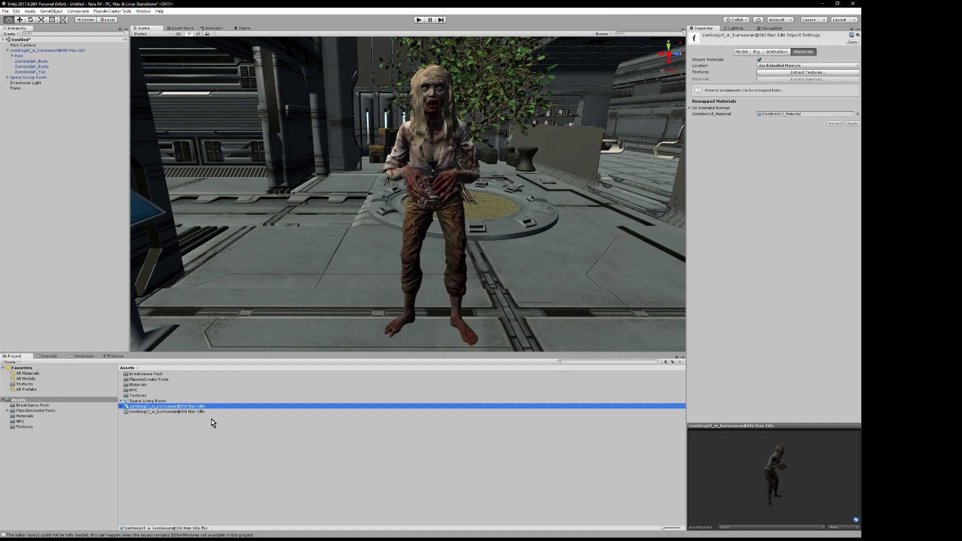
left_click(41, 51)
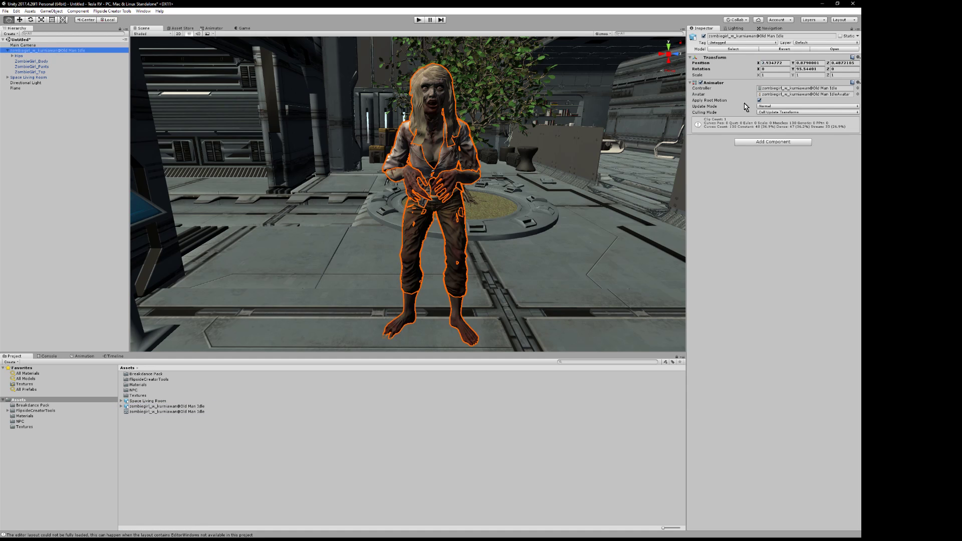
Open the zombie character's animator state graph and move the Old Man Idle state below the Entry state
left_click(858, 83)
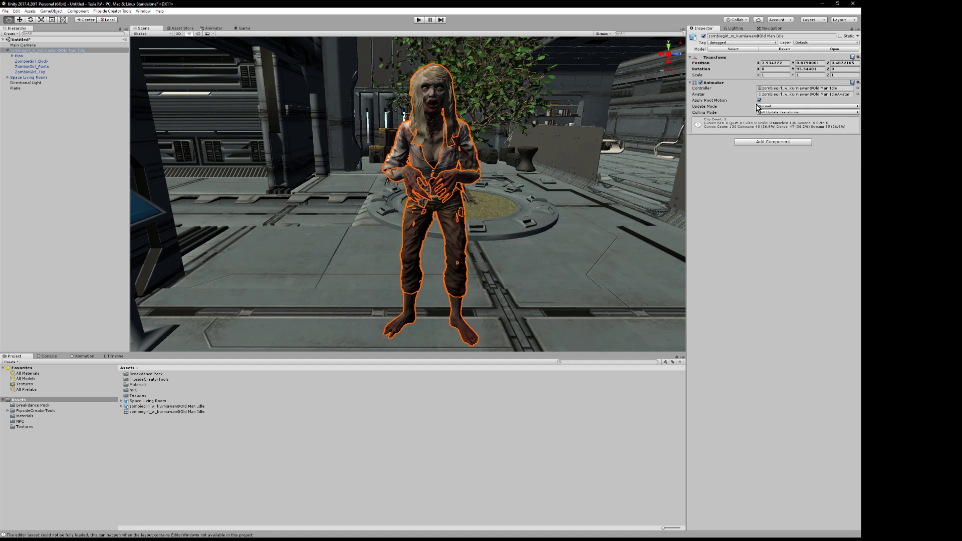
left_click(222, 28)
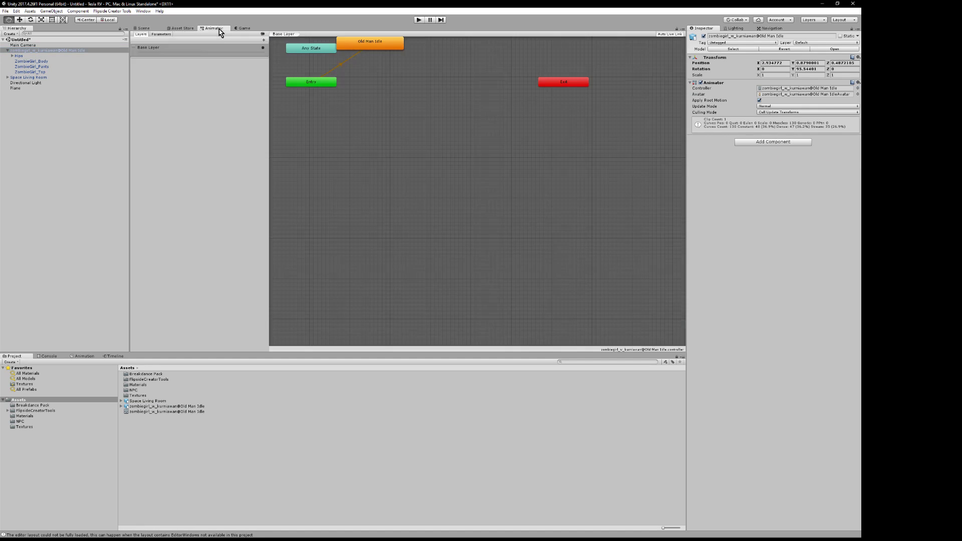
left_click_drag(394, 59, 406, 144)
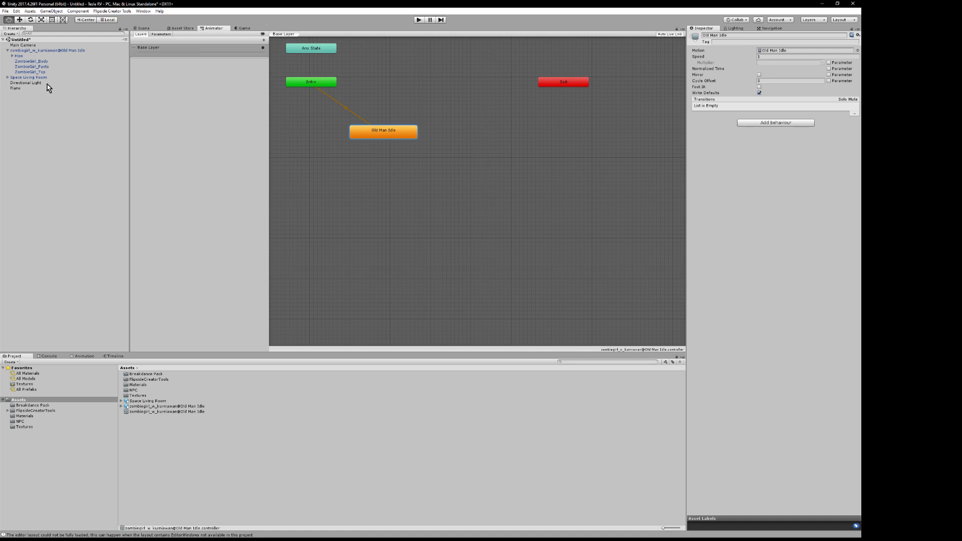
Remove the Animator component from the zombie character in the scene
left_click(36, 51)
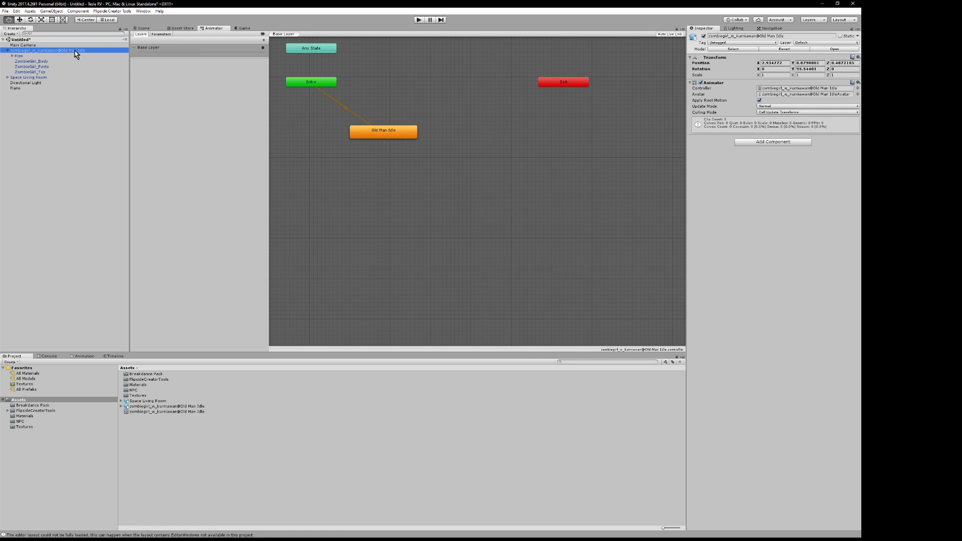
left_click(858, 58)
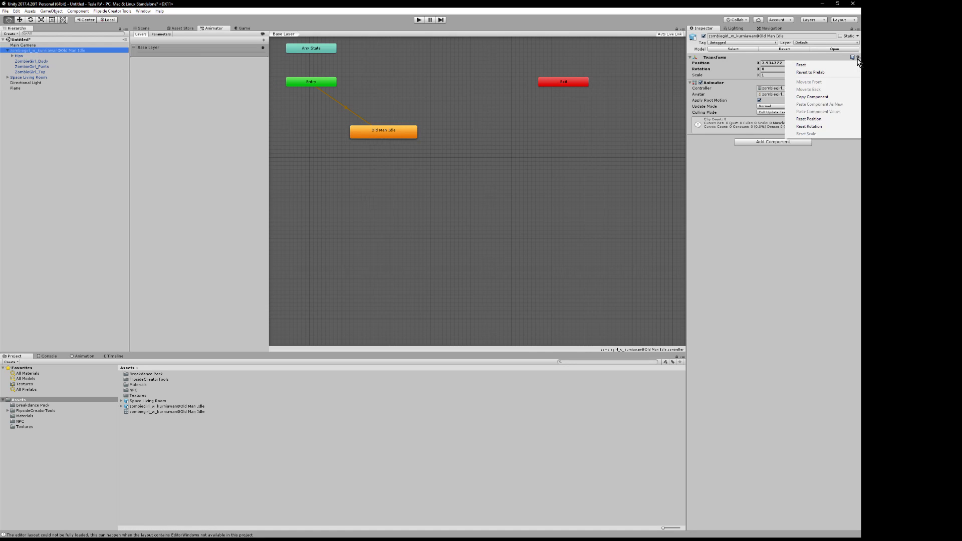
left_click(778, 169)
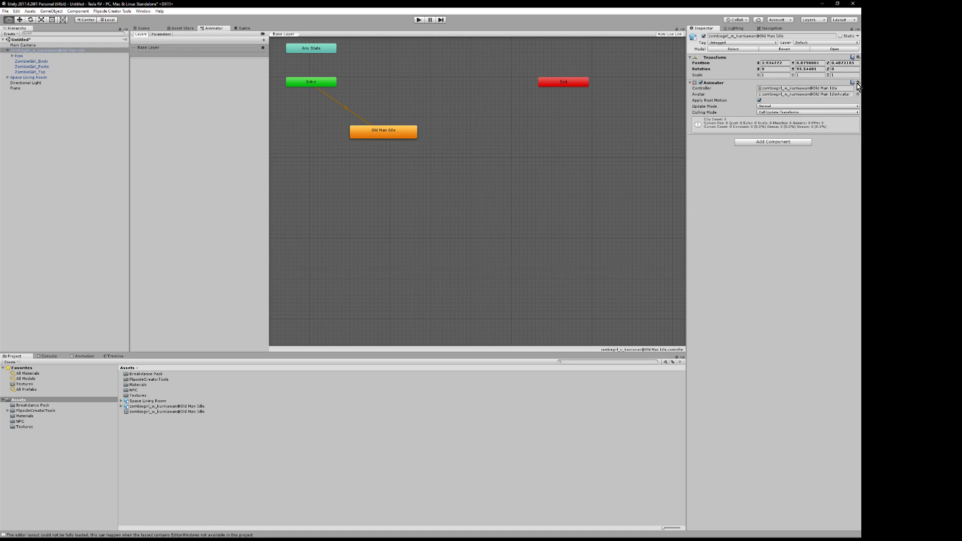
left_click(857, 82)
left_click(811, 122)
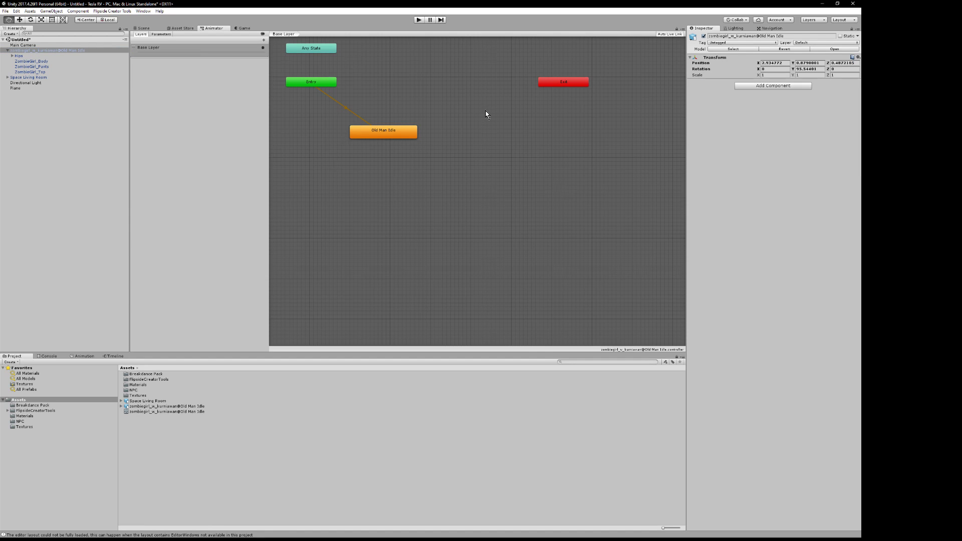
left_click(182, 28)
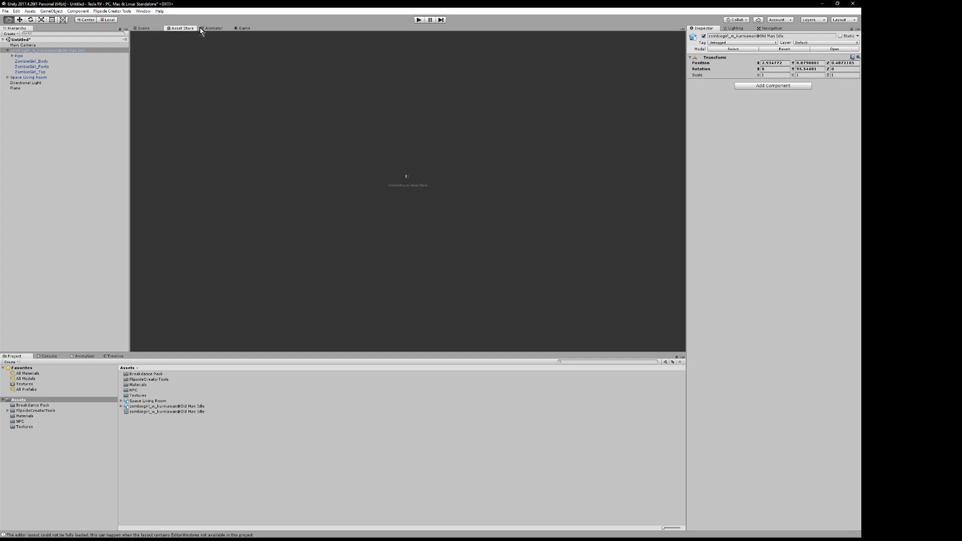
left_click(210, 28)
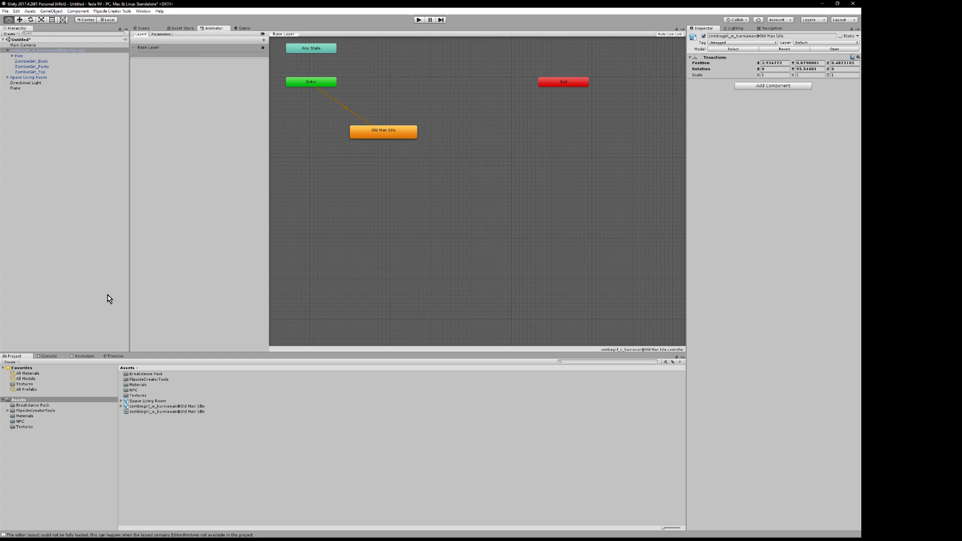
left_click(38, 79)
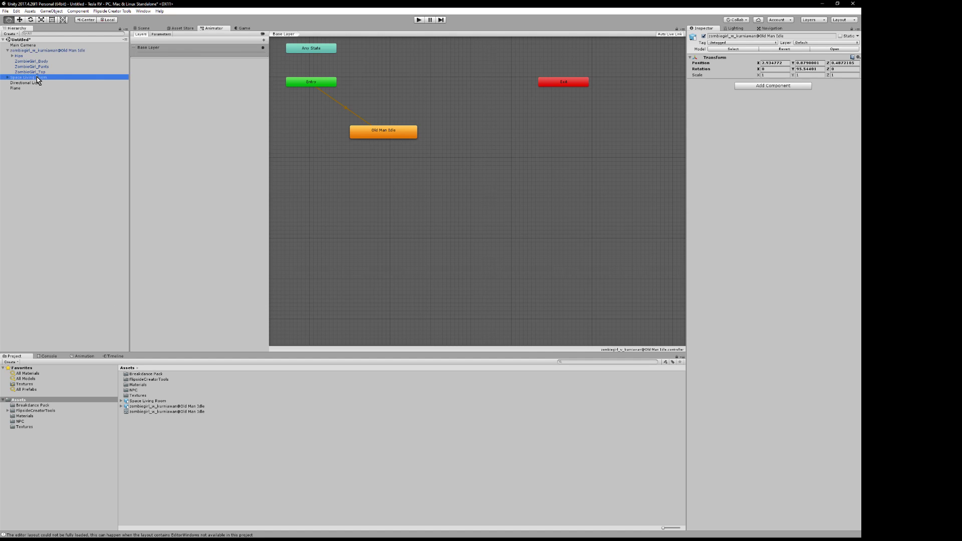
left_click(49, 51)
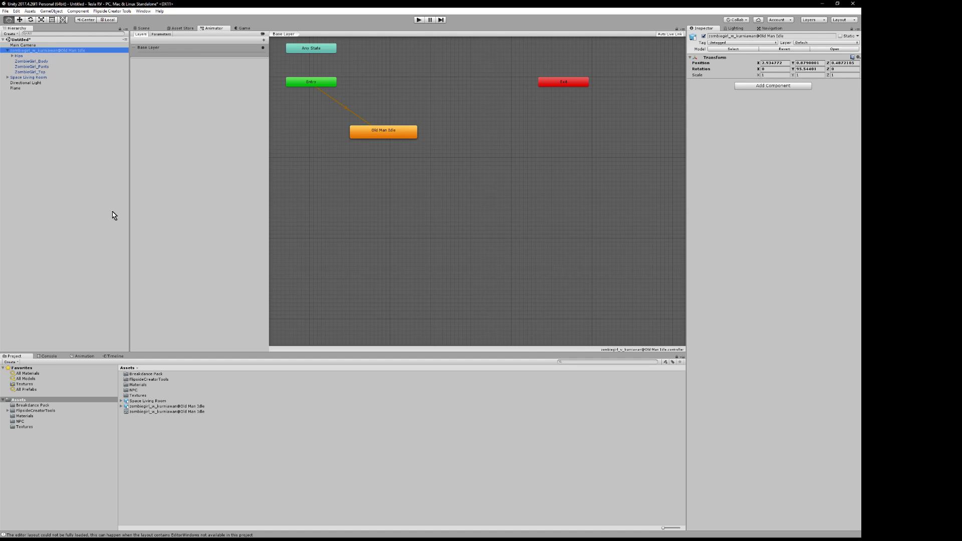
left_click(147, 402)
left_click(148, 406)
left_click(390, 278)
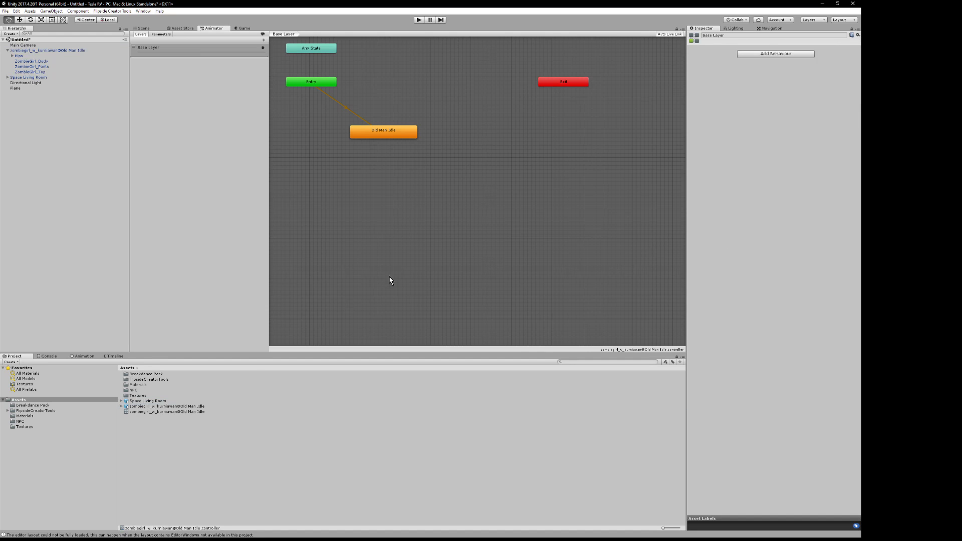
left_click(238, 29)
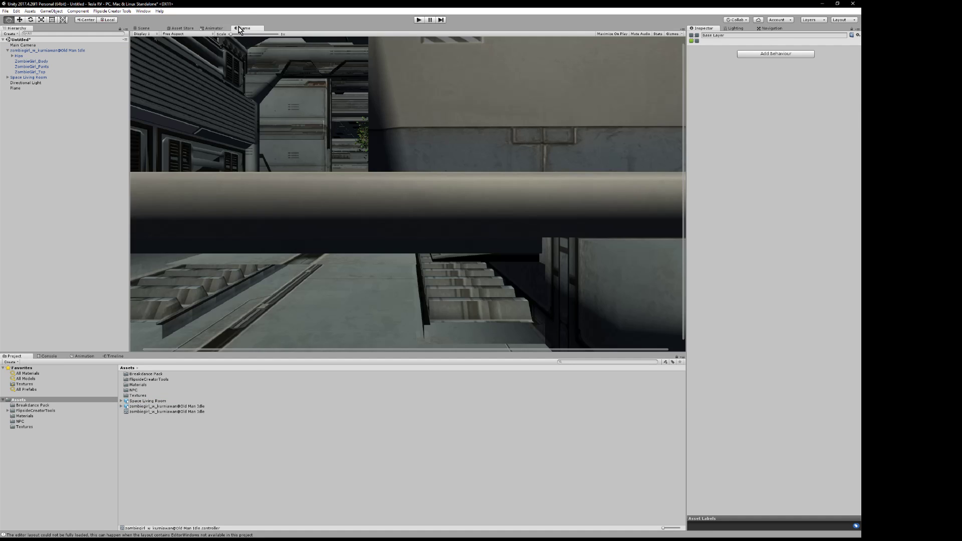
left_click(221, 29)
scroll(451, 172, "up", 1)
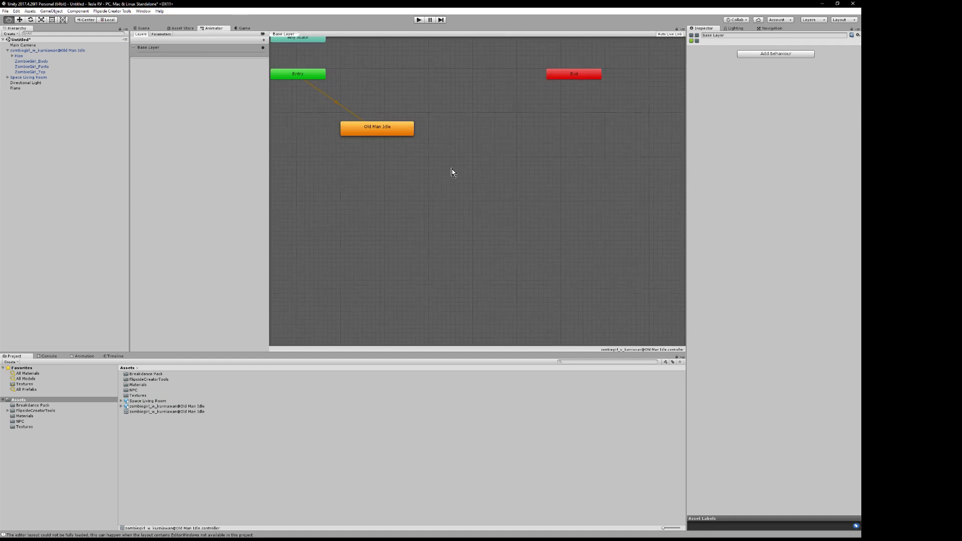
scroll(469, 183, "down", 2)
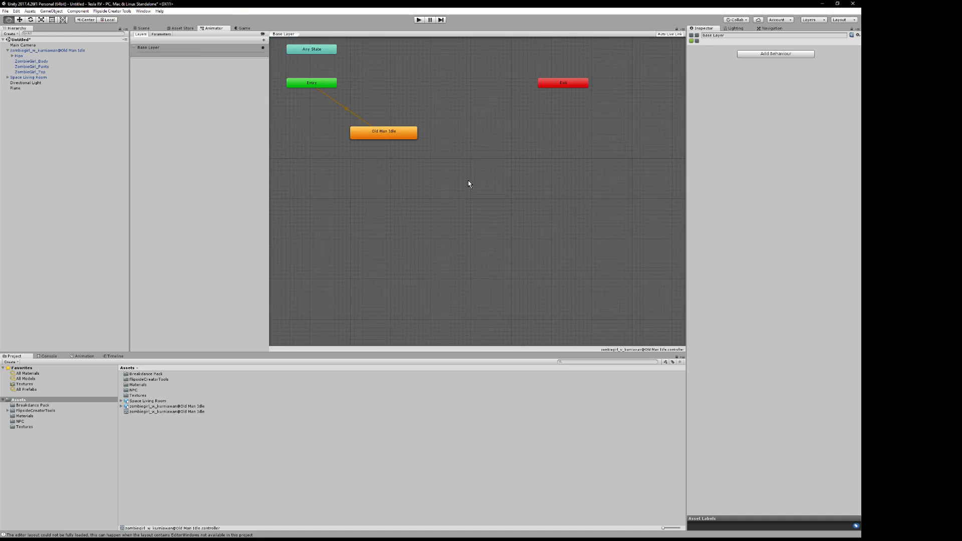
Add a new Animator component to the zombie character in the scene
left_click(39, 50)
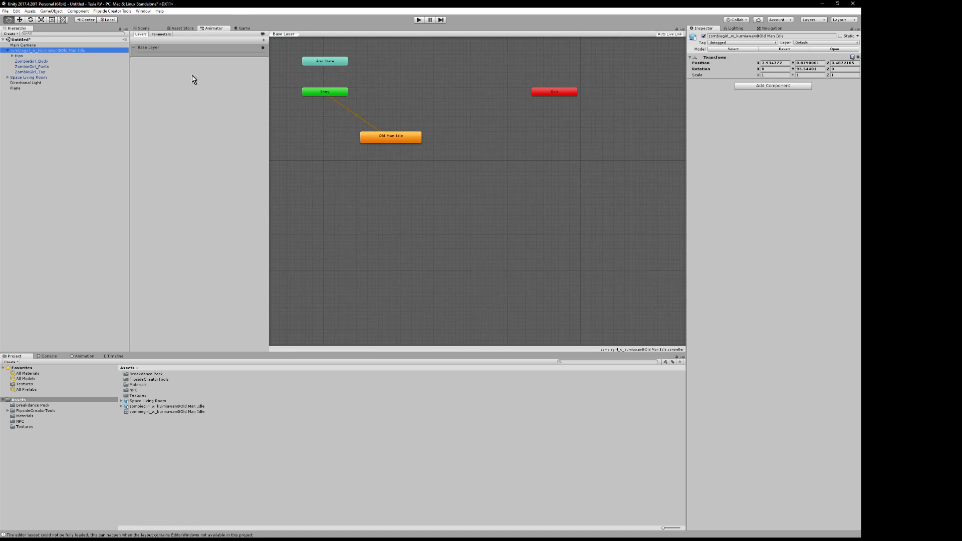
left_click(752, 86)
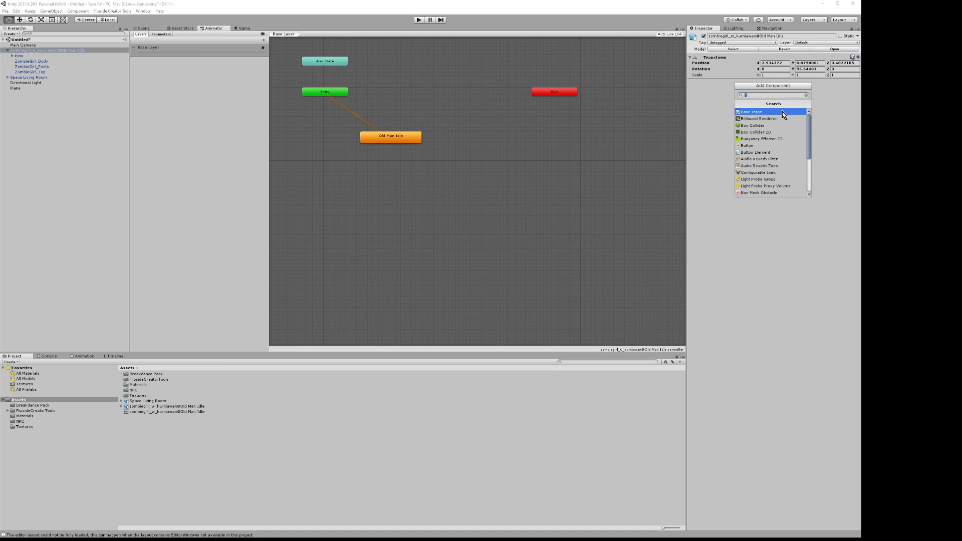
type("b")
key("BackSpace")
type("an")
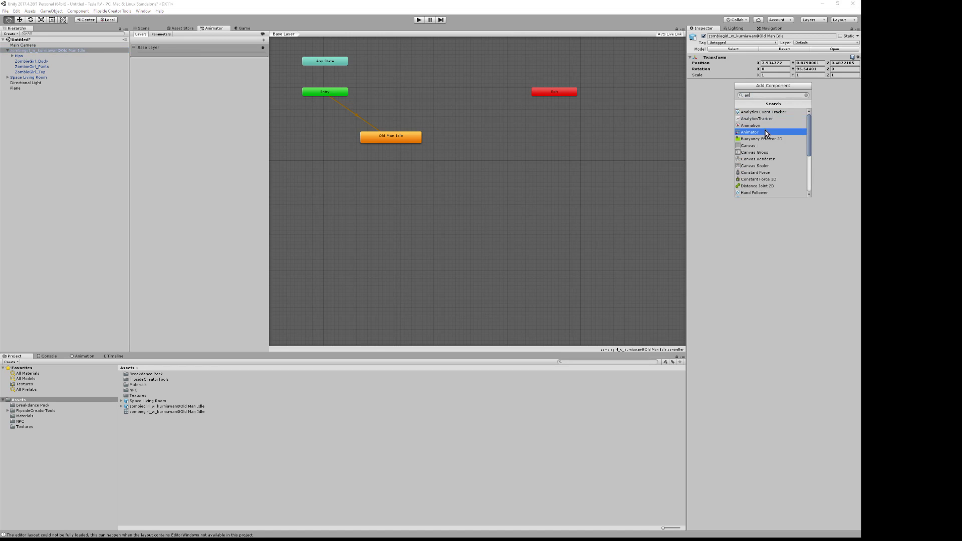
left_click(745, 132)
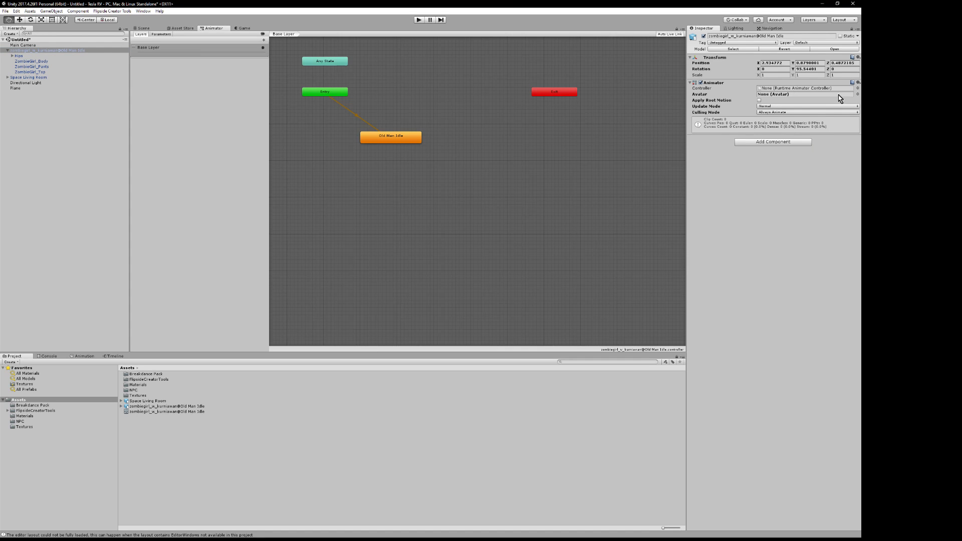
Assign the zombie model's Old Man IdleAvatar as the avatar of the new Animator
left_click(857, 94)
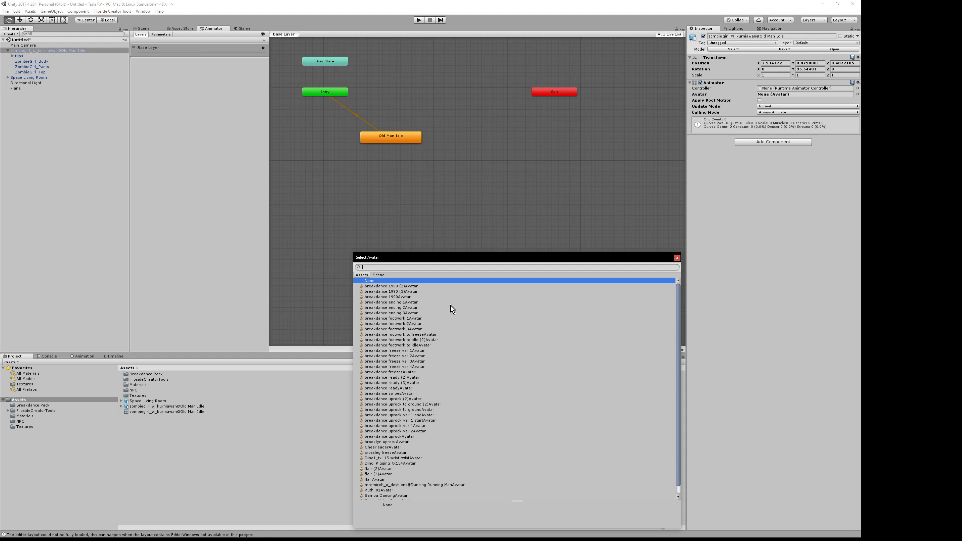
scroll(453, 310, "down", 1)
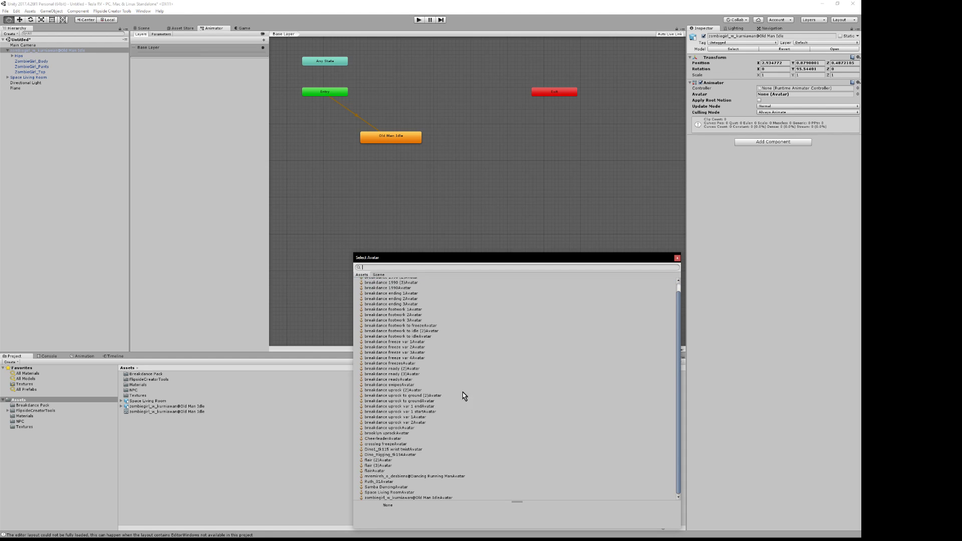
left_click(389, 498)
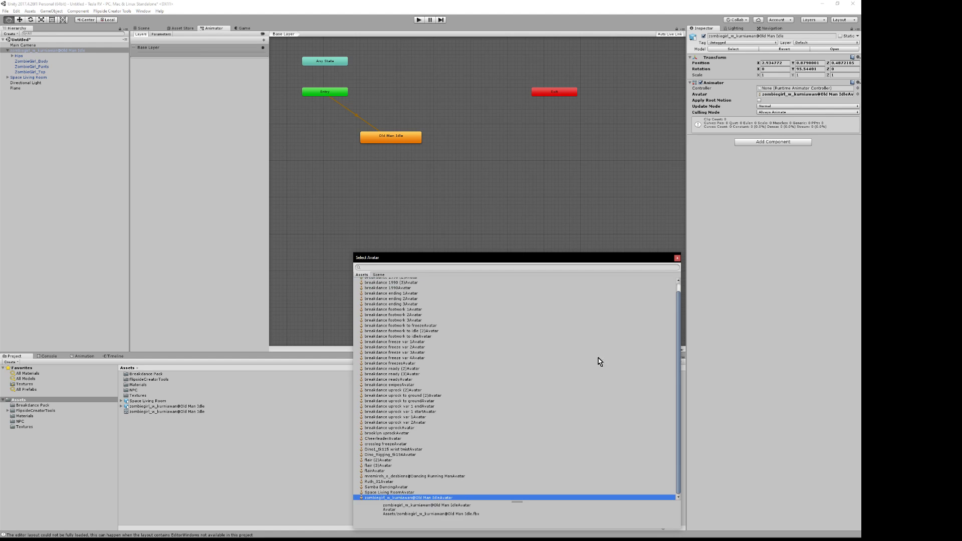
left_click(677, 259)
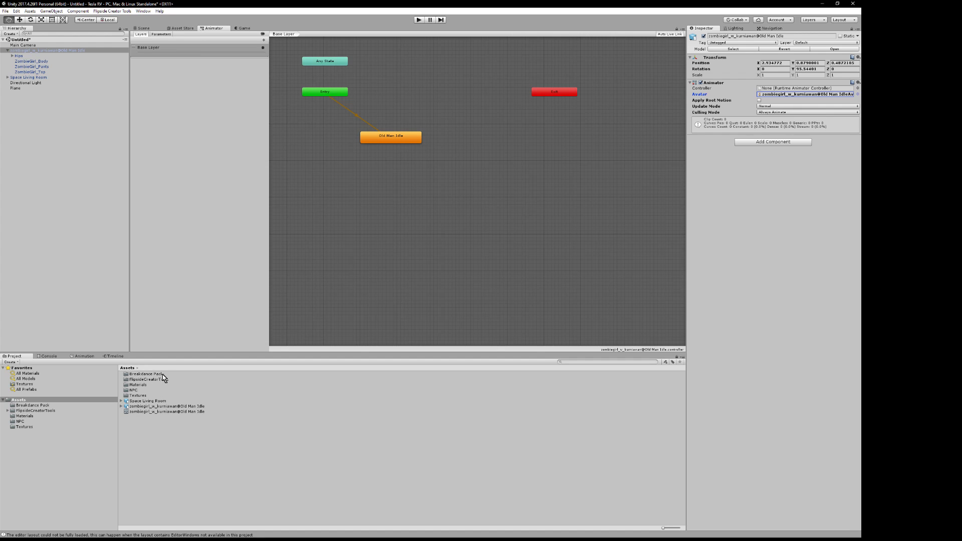
Open the Breakdance Pack folder, inspect the contents of breakdance 1990 and breakdance ending 1, and view the former's rig import settings
double_click(132, 375)
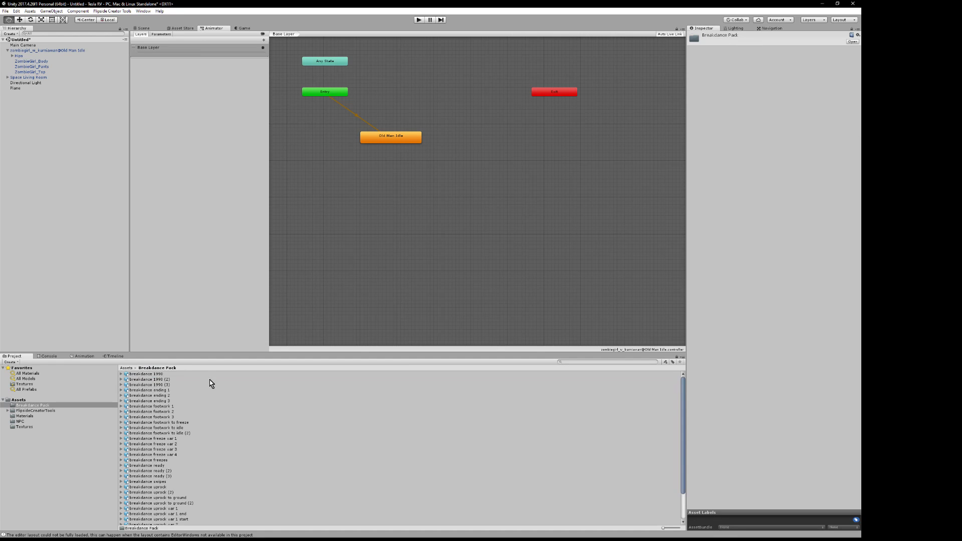
left_click(122, 375)
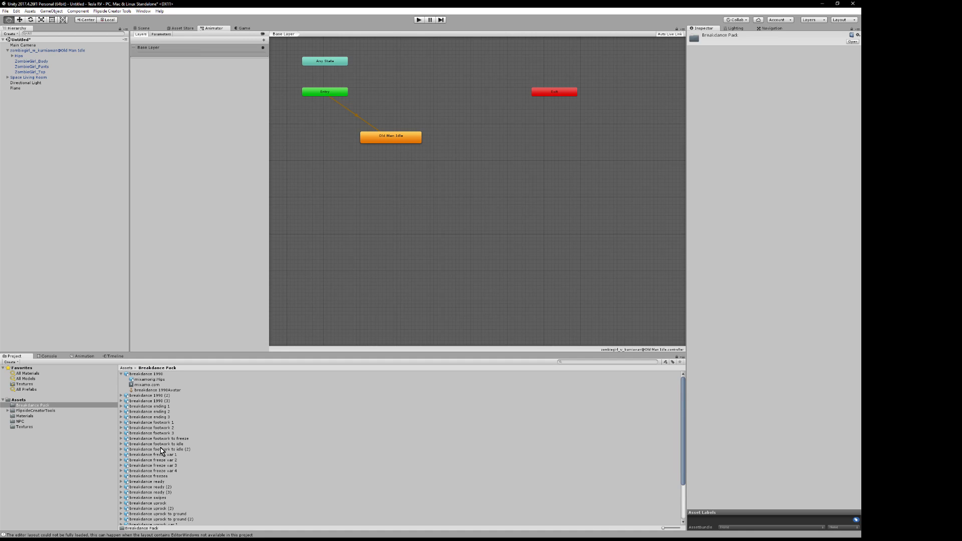
left_click(121, 407)
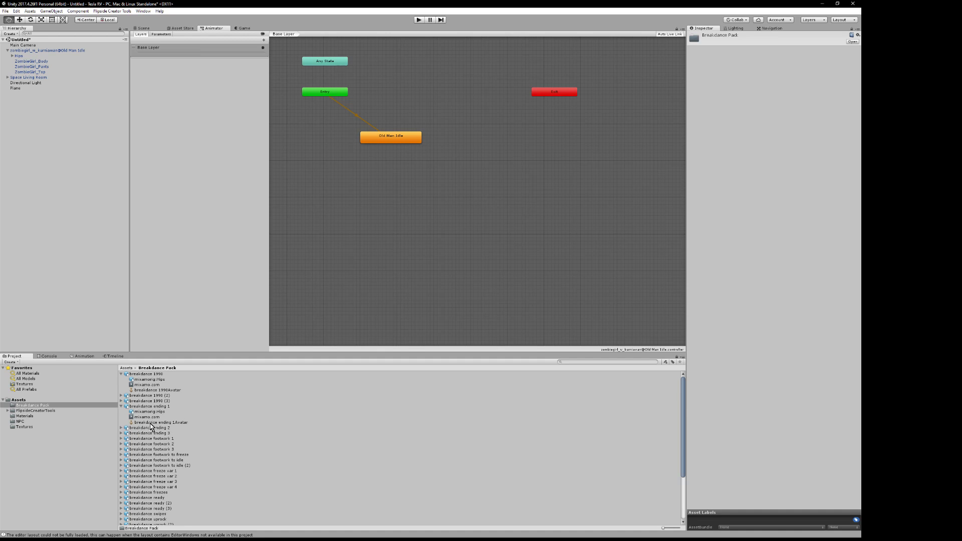
left_click(121, 406)
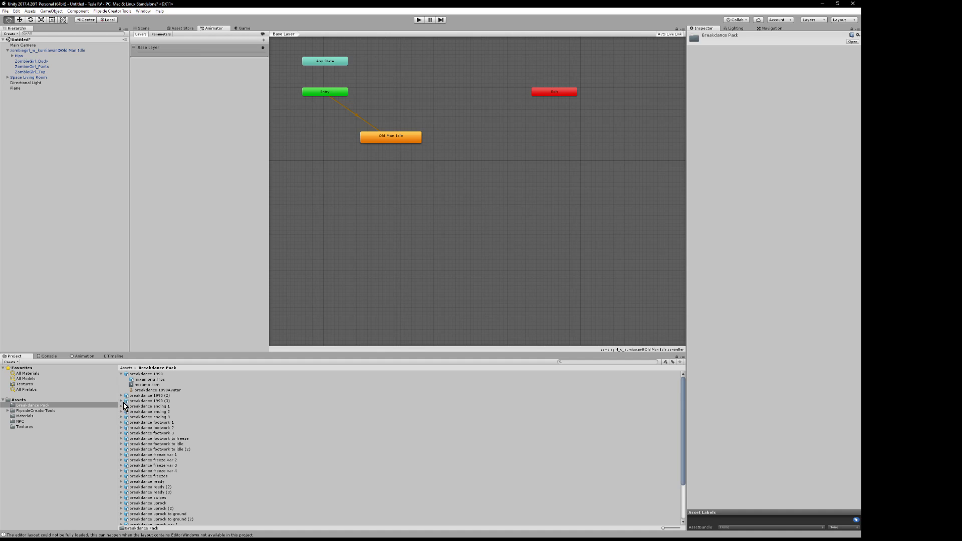
left_click(147, 374)
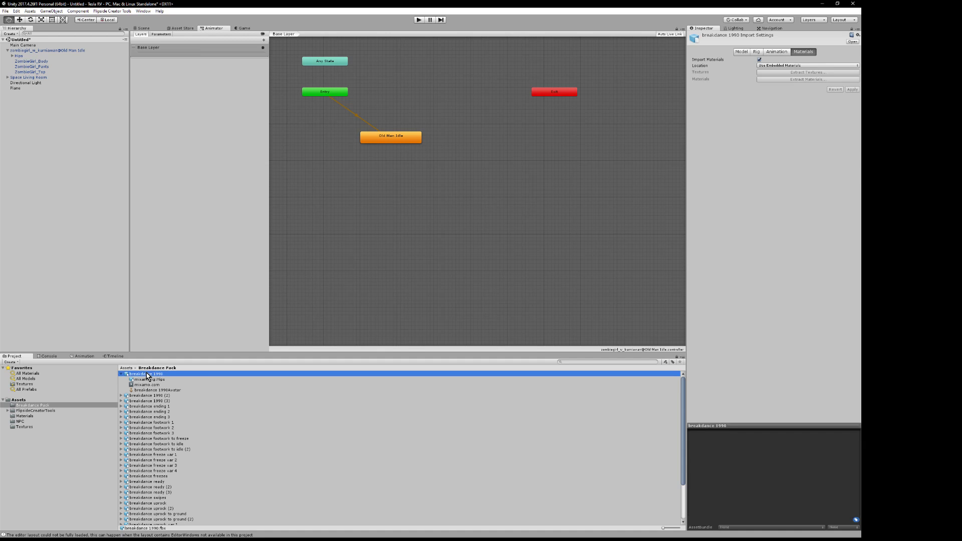
left_click(757, 52)
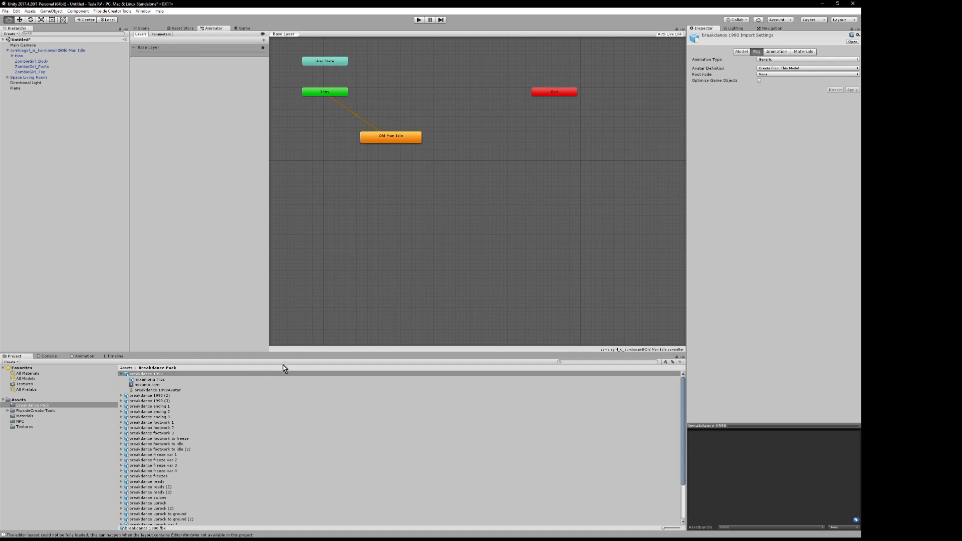
left_click(122, 375)
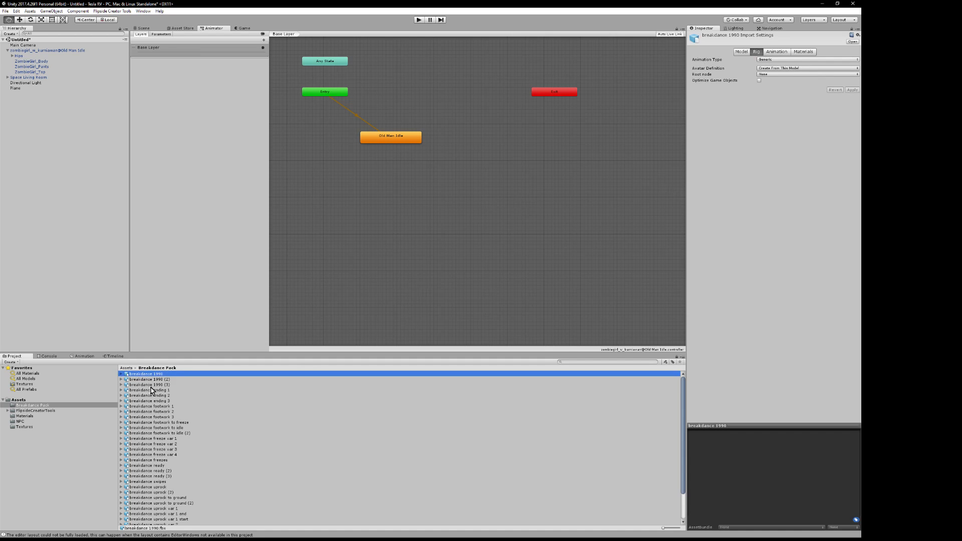
Set the rig animation type of all models in the Breakdance Pack to Humanoid, apply it, and check breakdance 1990
scroll(150, 399, "down", 3)
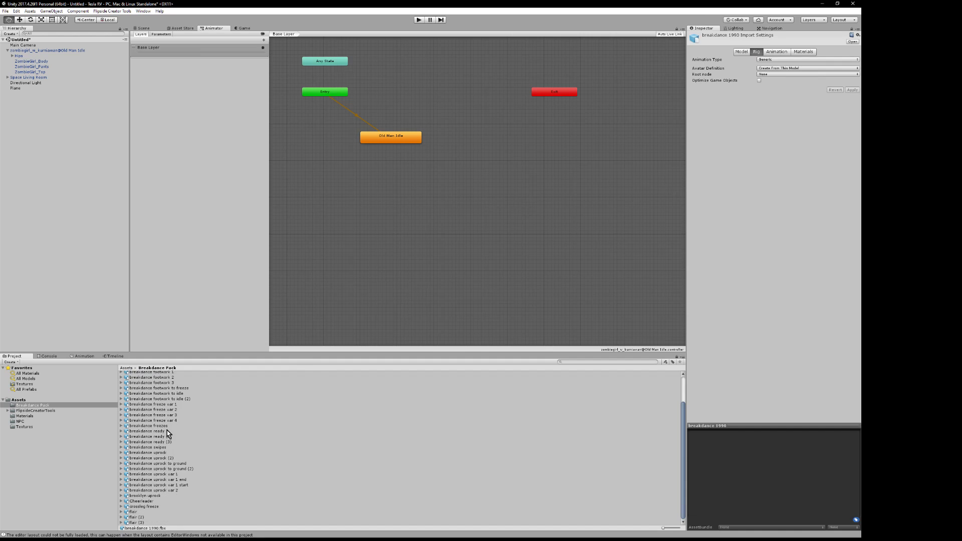
left_click(145, 523, "shift")
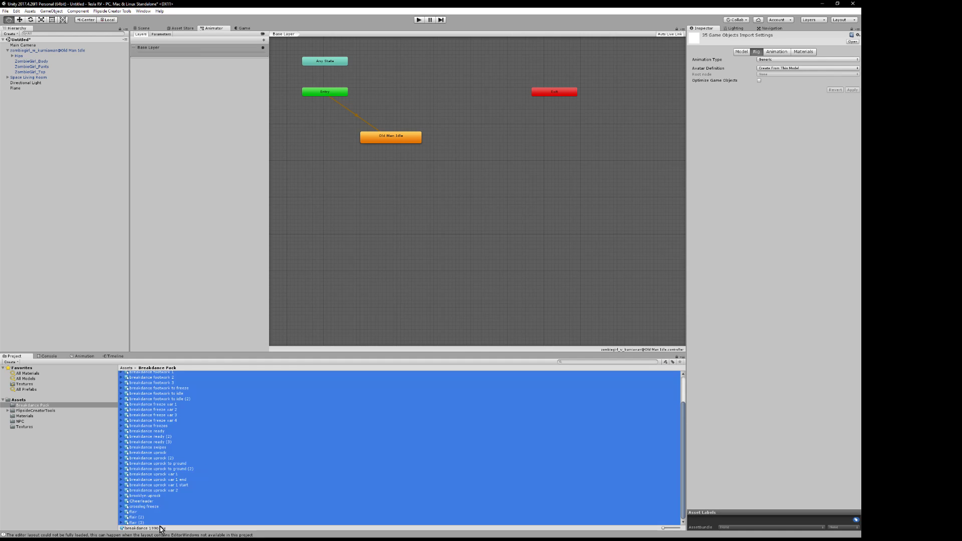
scroll(223, 453, "up", 3)
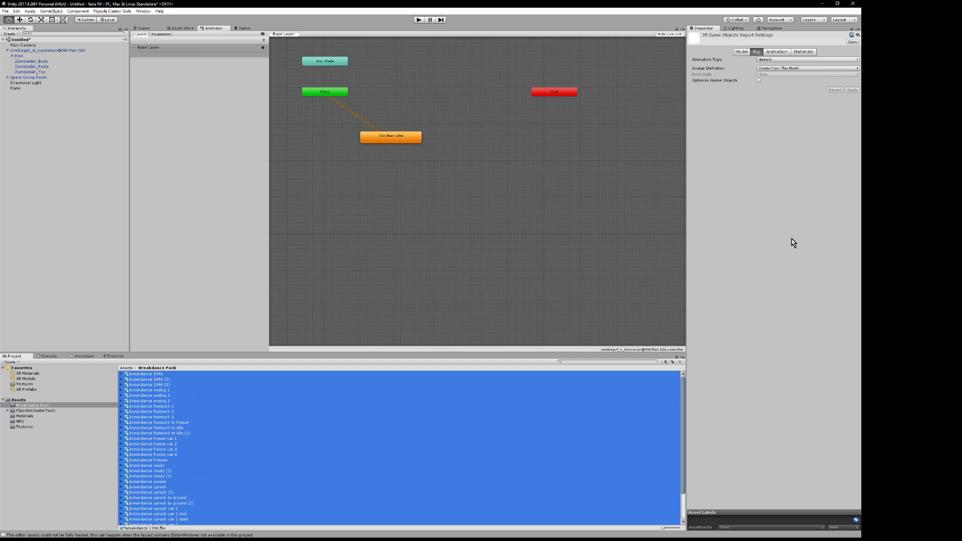
left_click(762, 59)
left_click(785, 90)
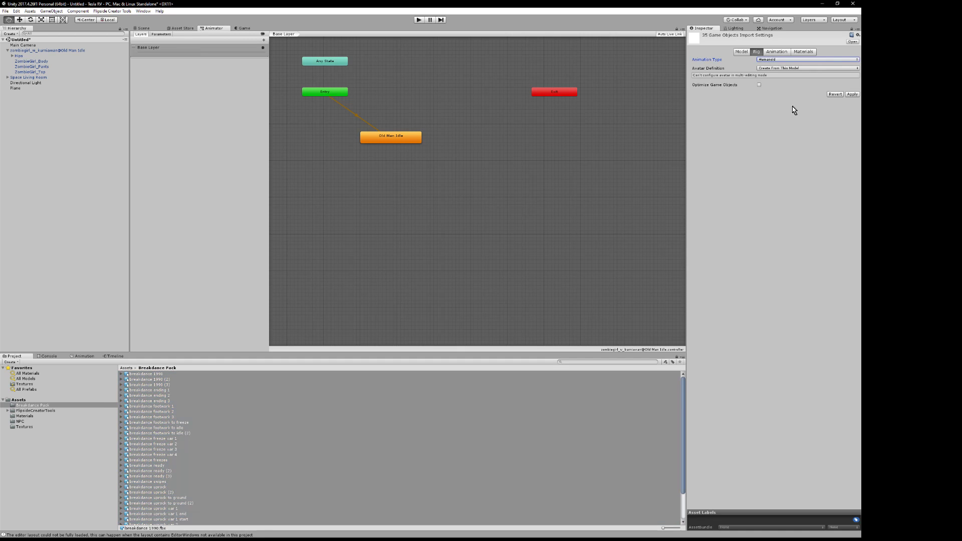
left_click(852, 95)
left_click(159, 375)
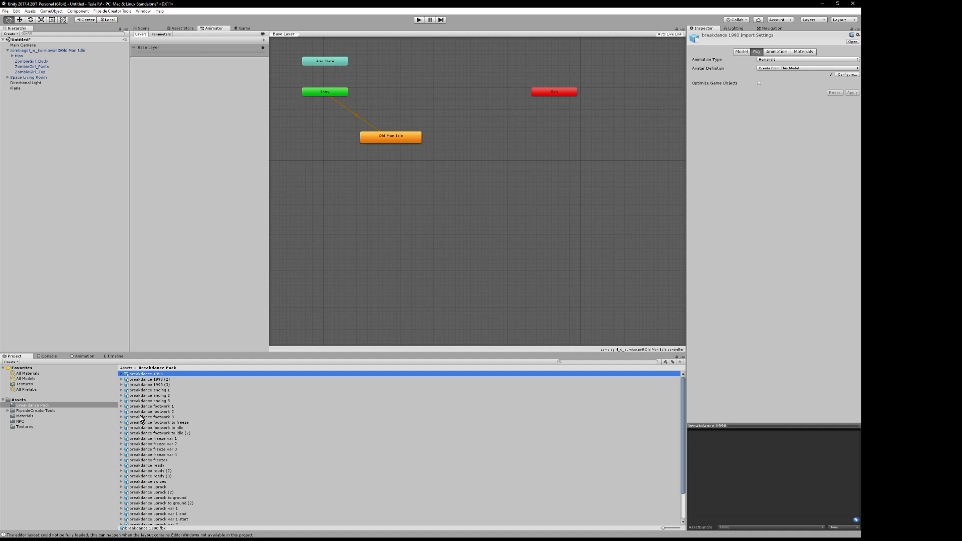
Expand the breakdance 1990 model and inspect its mixamo.com clip and the animation import settings
left_click(121, 374)
left_click(150, 385)
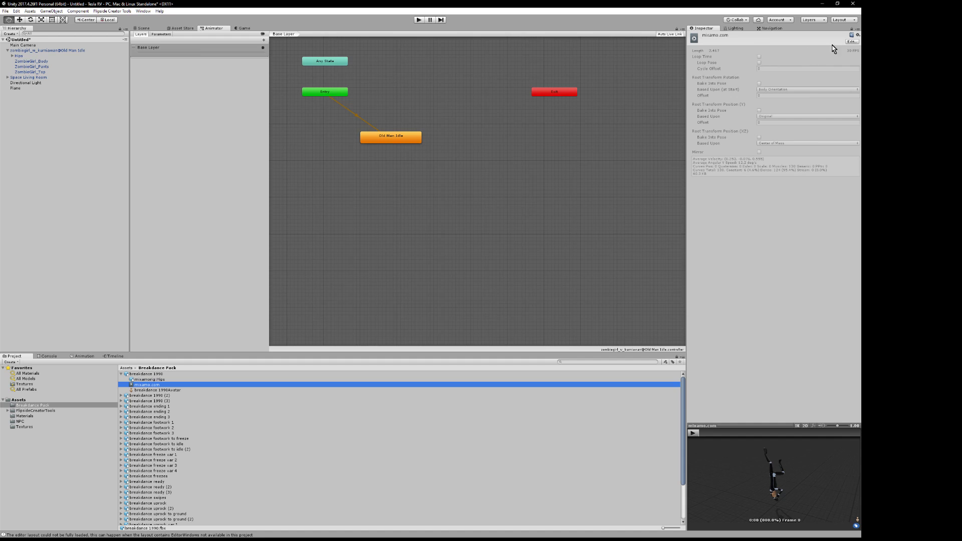
left_click(852, 42)
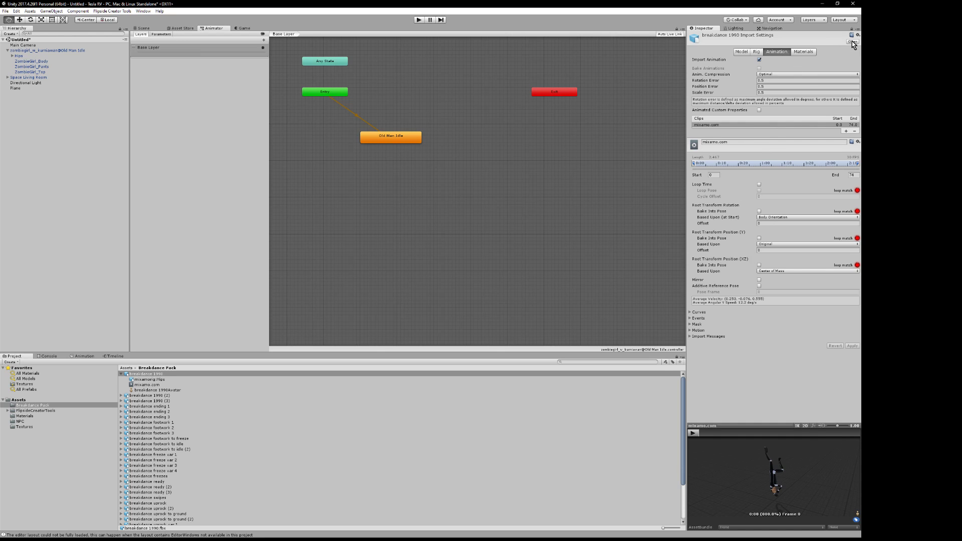
left_click(851, 43)
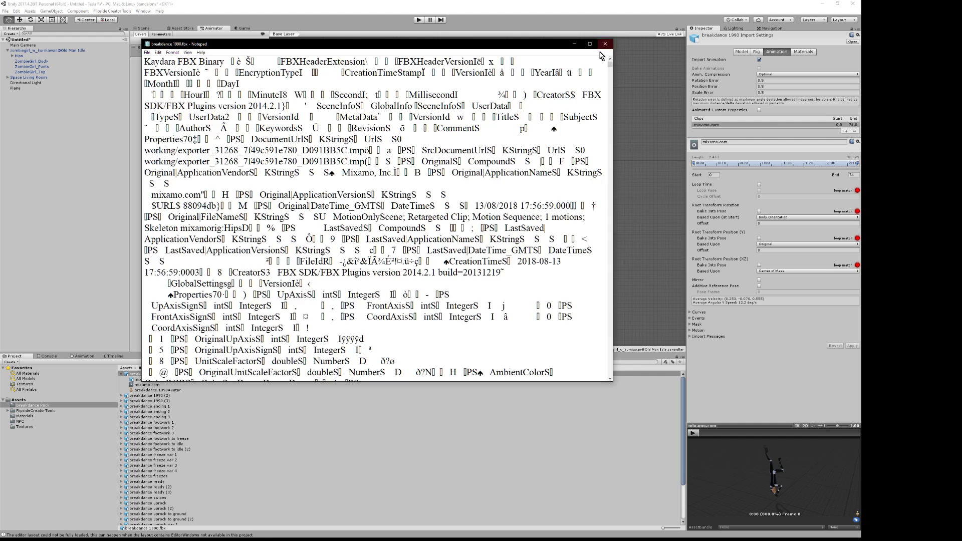
left_click(606, 45)
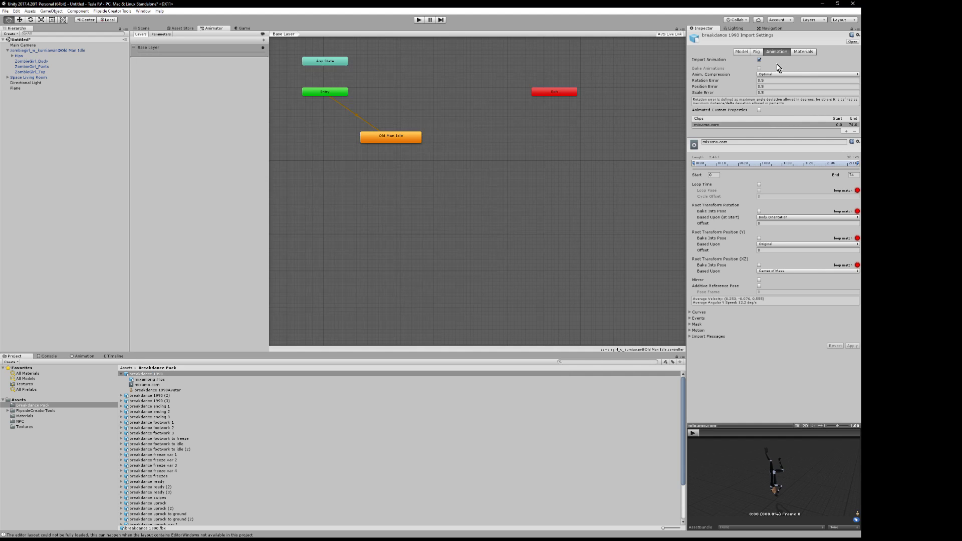
left_click(154, 386)
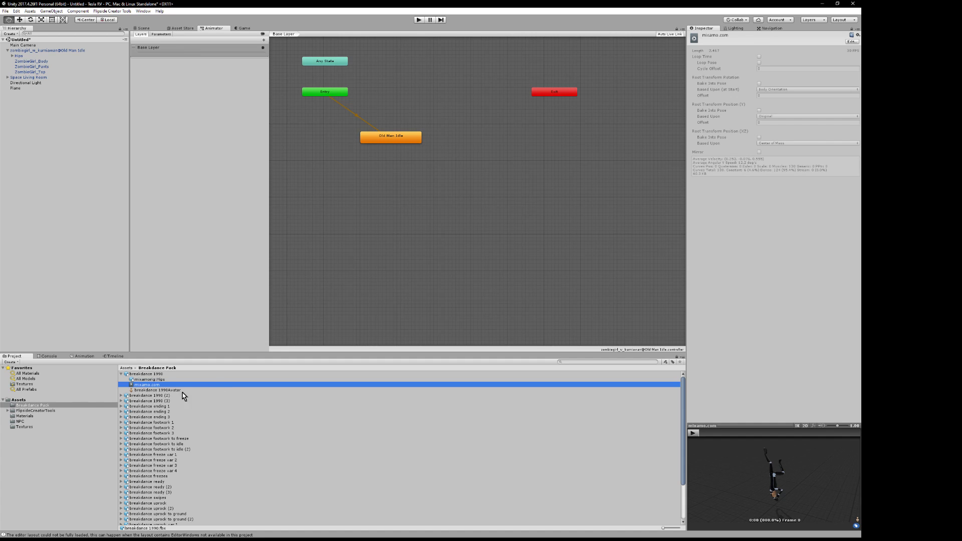
Create a new folder named Animations in the project's root Assets folder
left_click(33, 400)
right_click(195, 440)
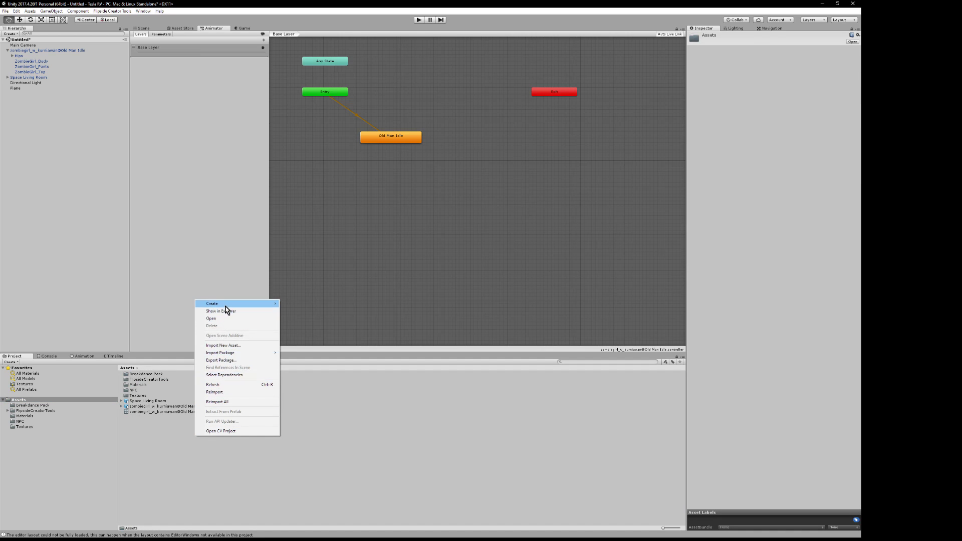
mouse_move(226, 308)
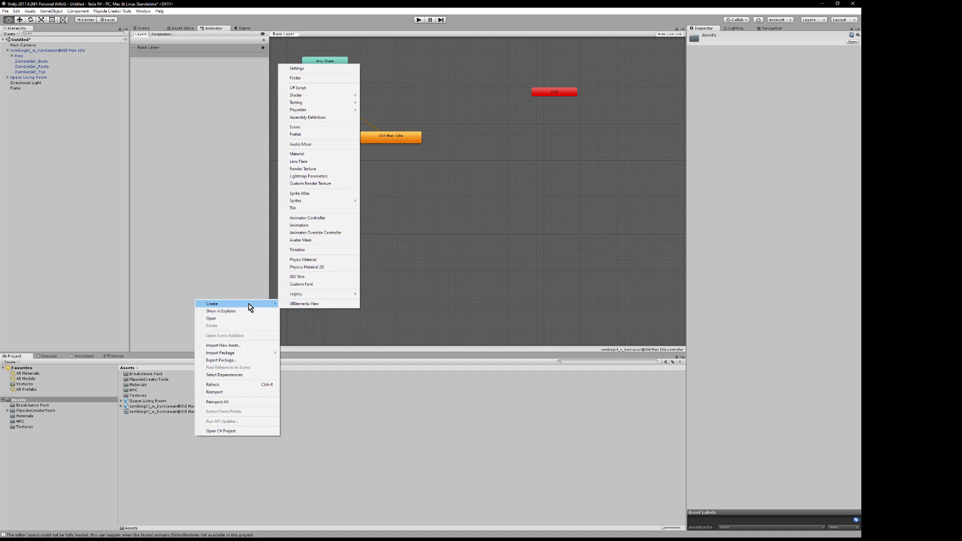
left_click(321, 78)
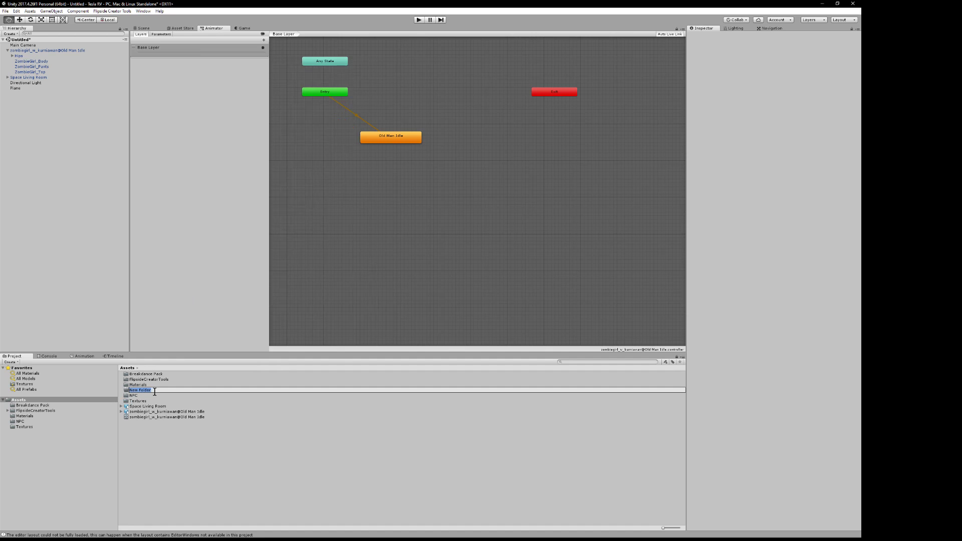
type("Ana")
type("mations")
key("Return")
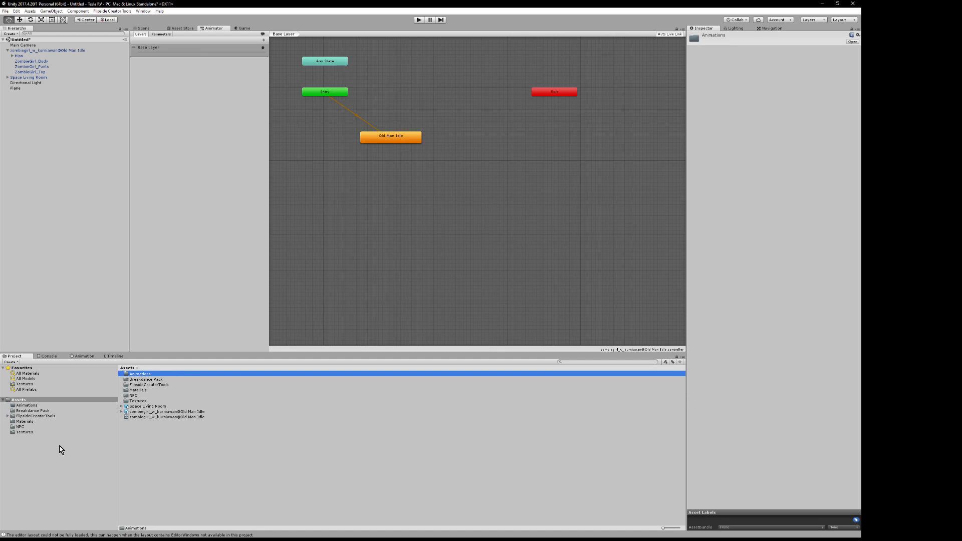
Filter the project assets by the AnimationClip type and limit the search to the Breakdance Pack folder
left_click(32, 411)
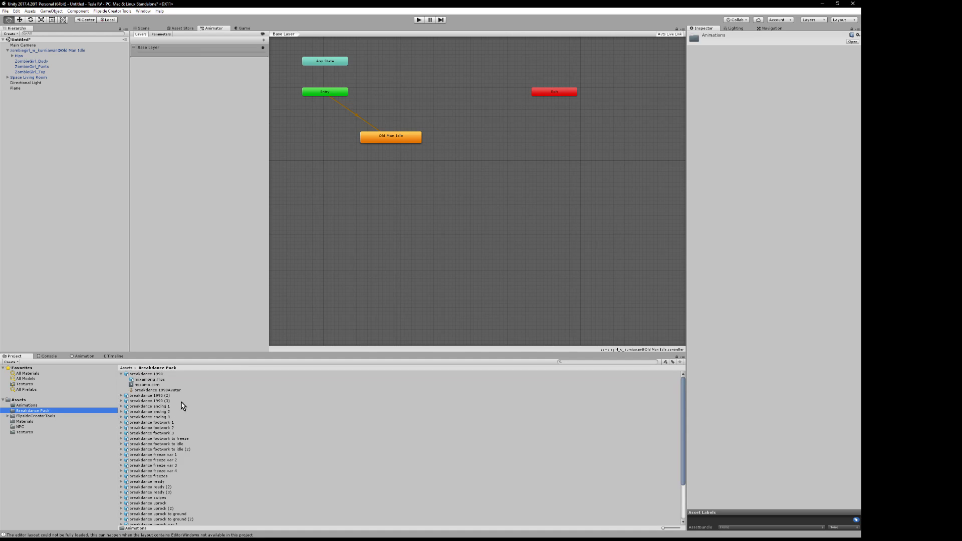
left_click(666, 363)
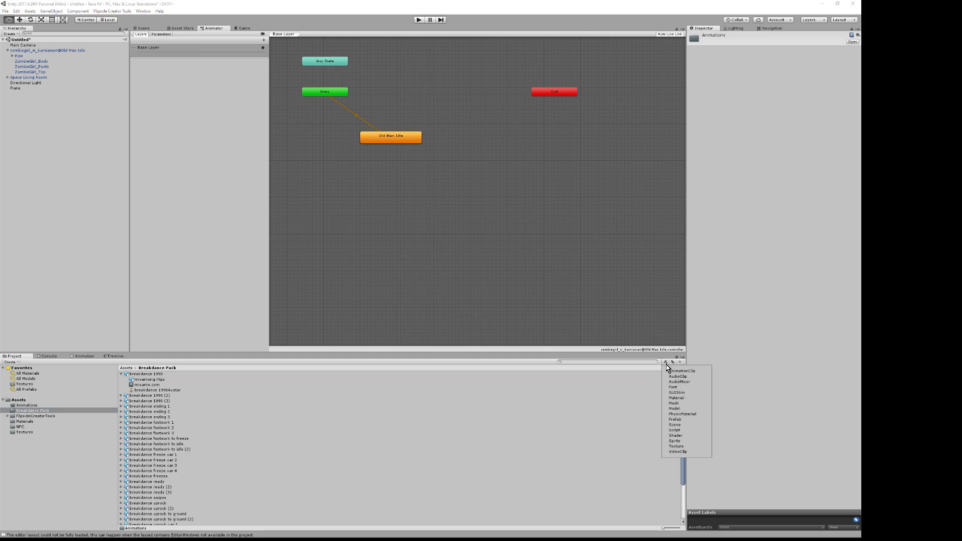
left_click(693, 373)
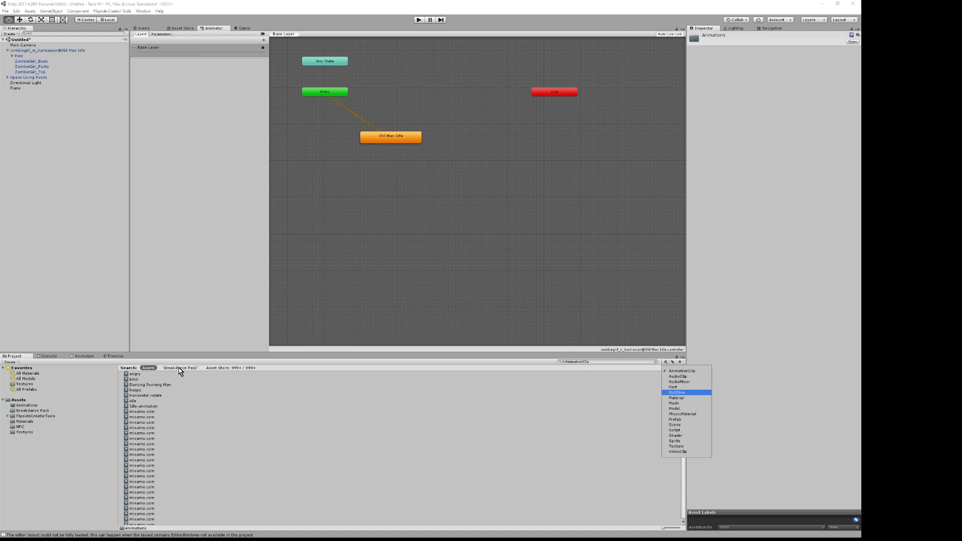
left_click(181, 370)
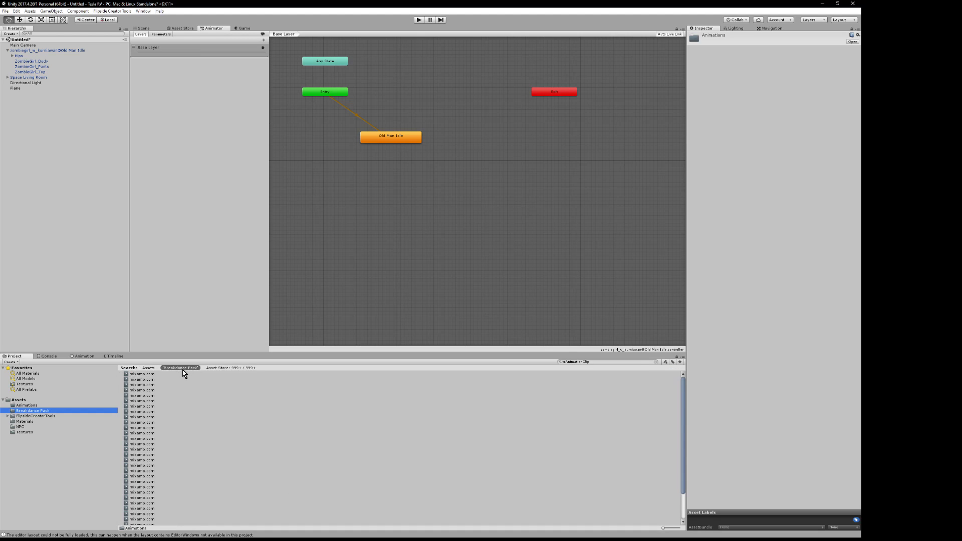
Duplicate all of the Breakdance Pack's mixamo.com animation clips as standalone, editable clips
left_click(150, 461)
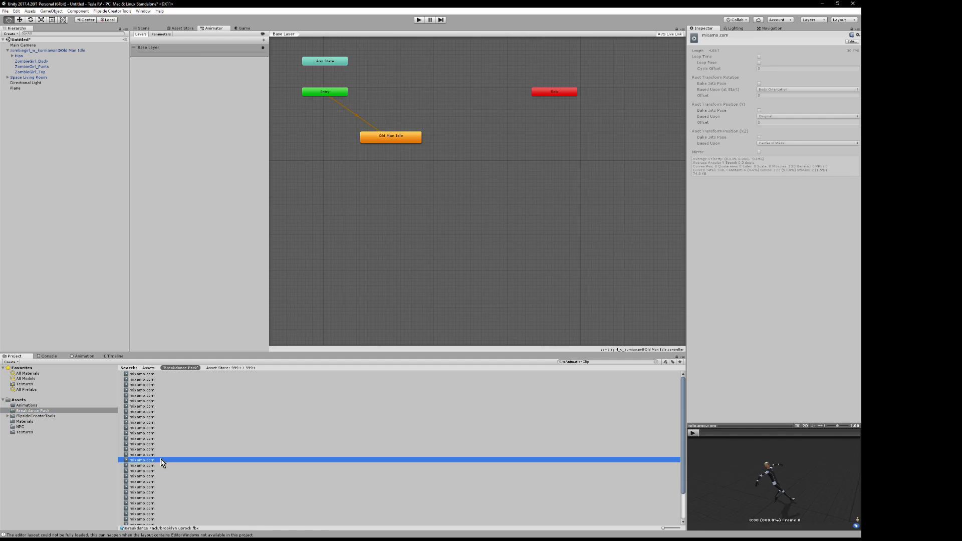
key("ctrl+a")
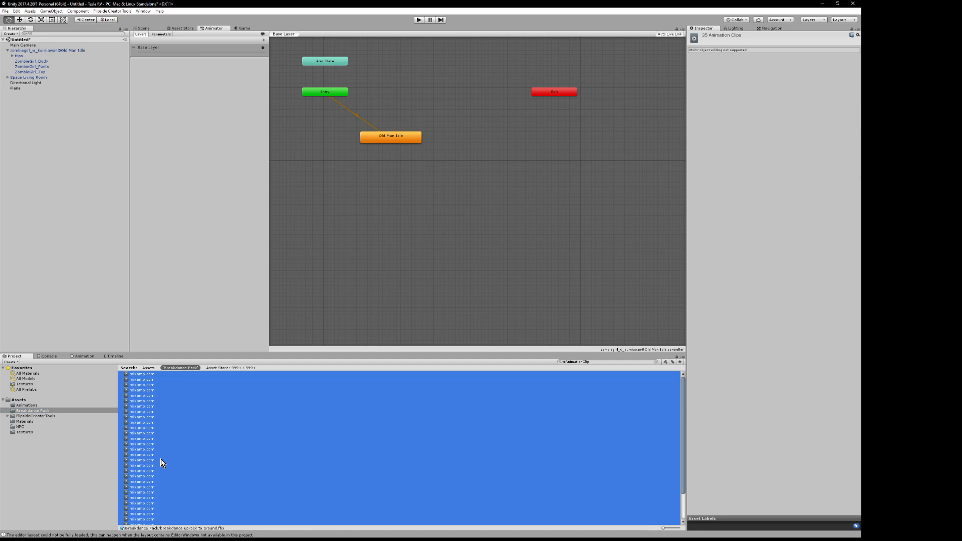
right_click(175, 412)
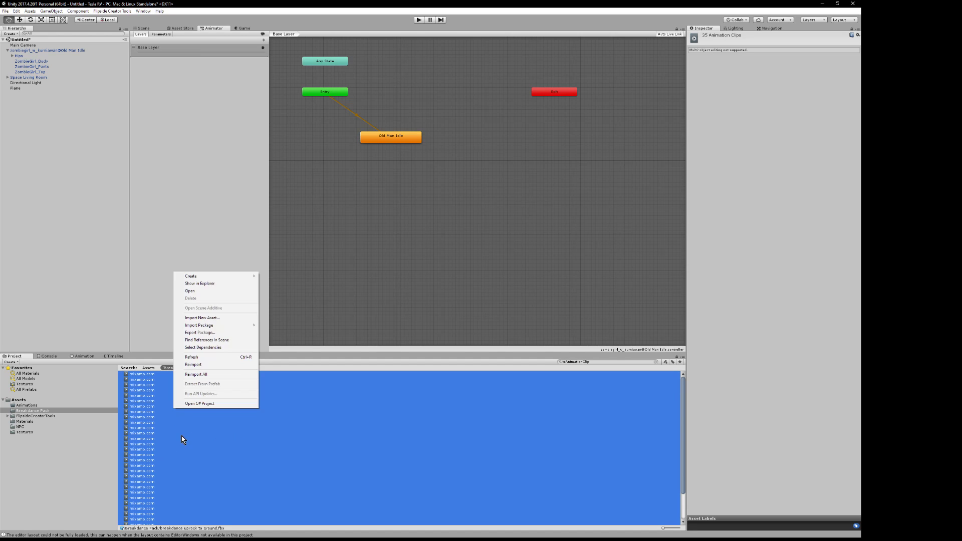
left_click(338, 368)
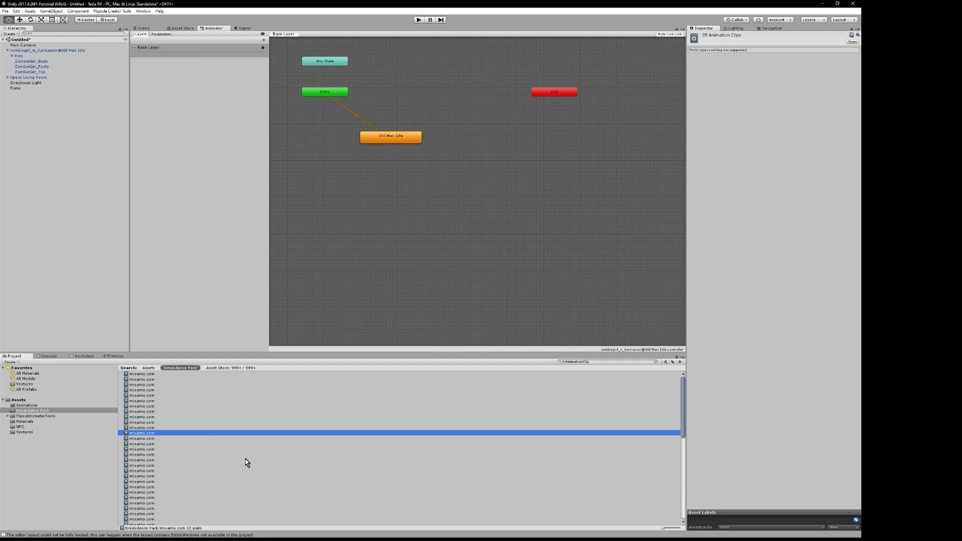
Check the list of duplicated clips and move them all from the Breakdance Pack into the Animations folder
scroll(245, 460, "down", 10)
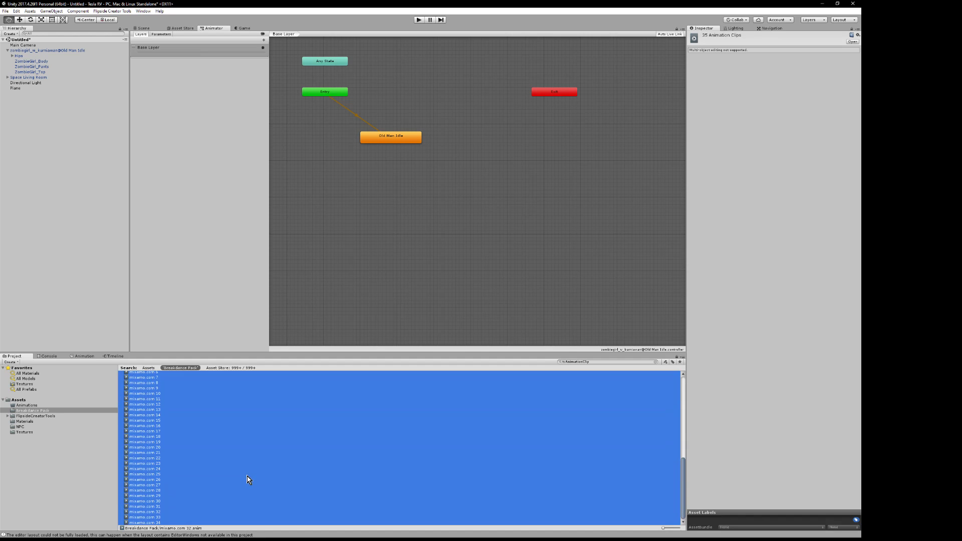
scroll(249, 471, "up", 5)
scroll(249, 472, "down", 3)
scroll(249, 473, "up", 6)
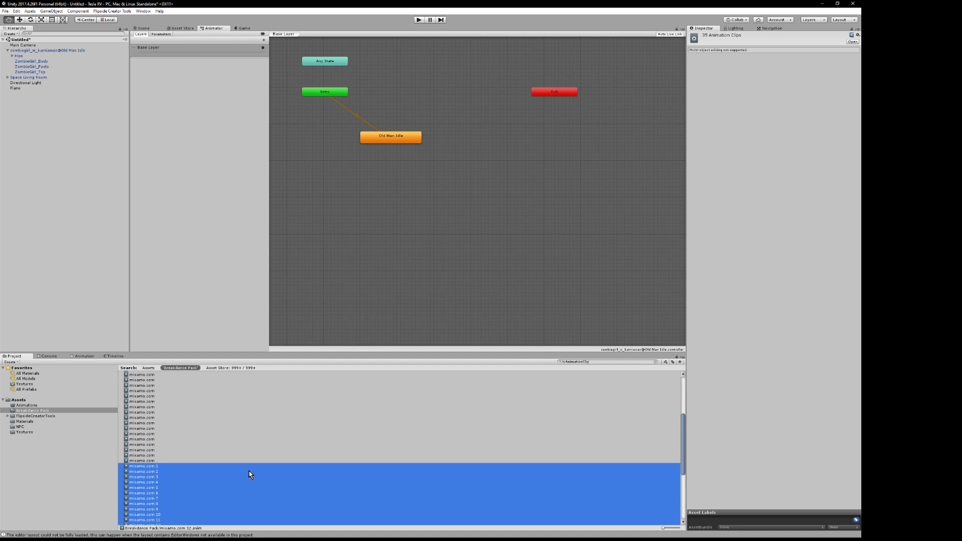
scroll(249, 474, "up", 10)
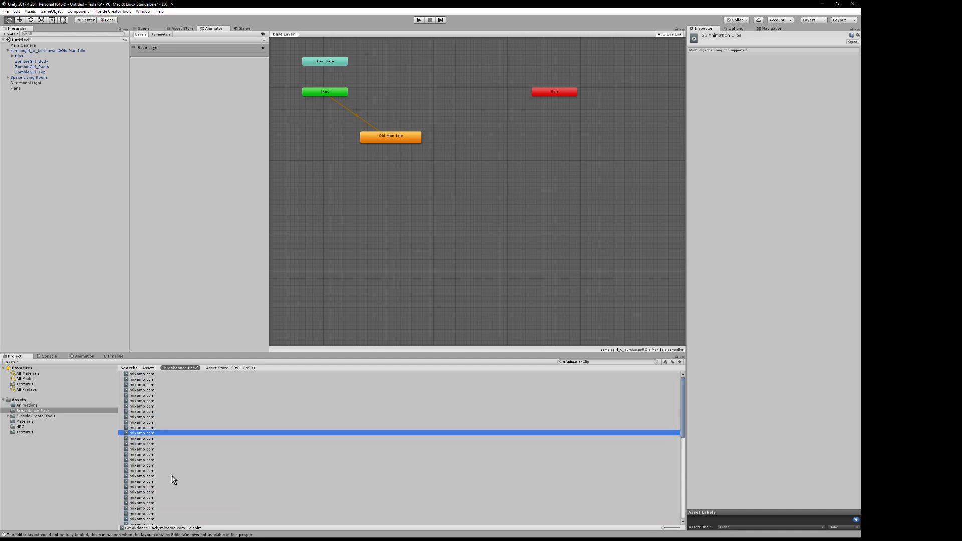
scroll(203, 484, "down", 2)
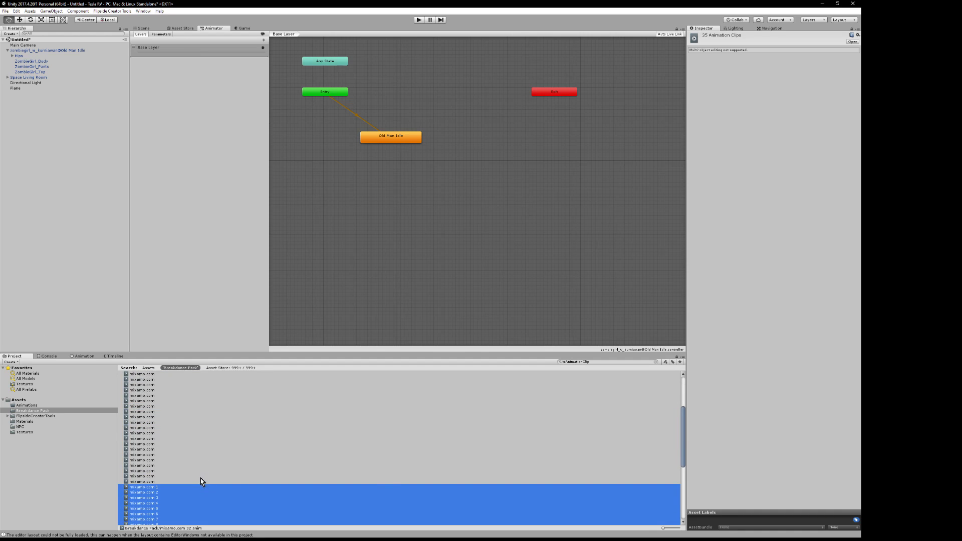
scroll(202, 479, "up", 2)
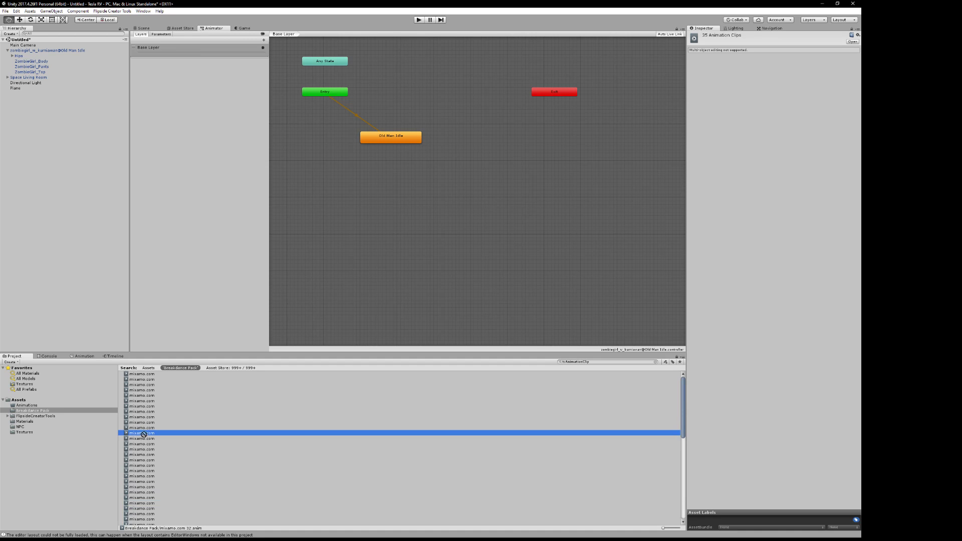
left_click_drag(144, 435, 31, 406)
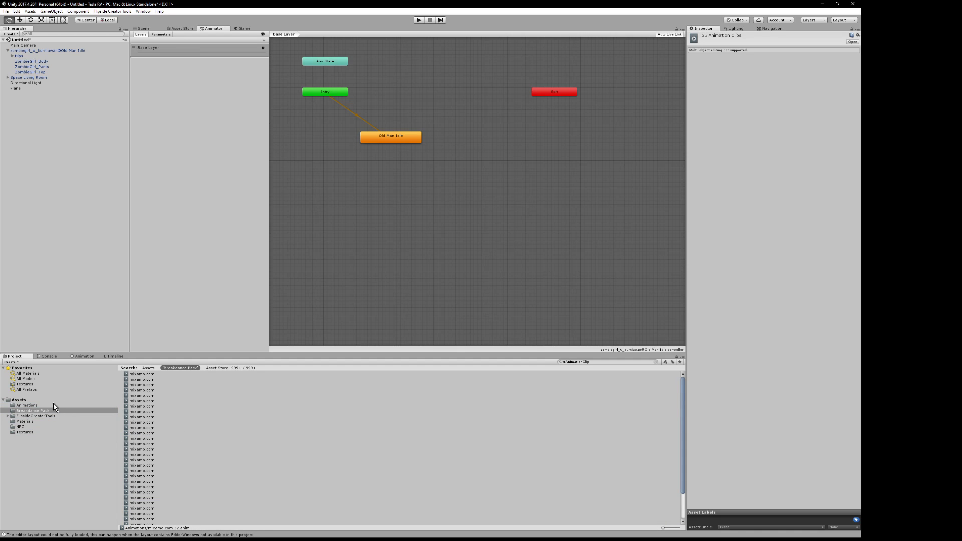
Open the Animations folder, remove the AnimationClip type filter, and select a single moved clip
left_click(32, 406)
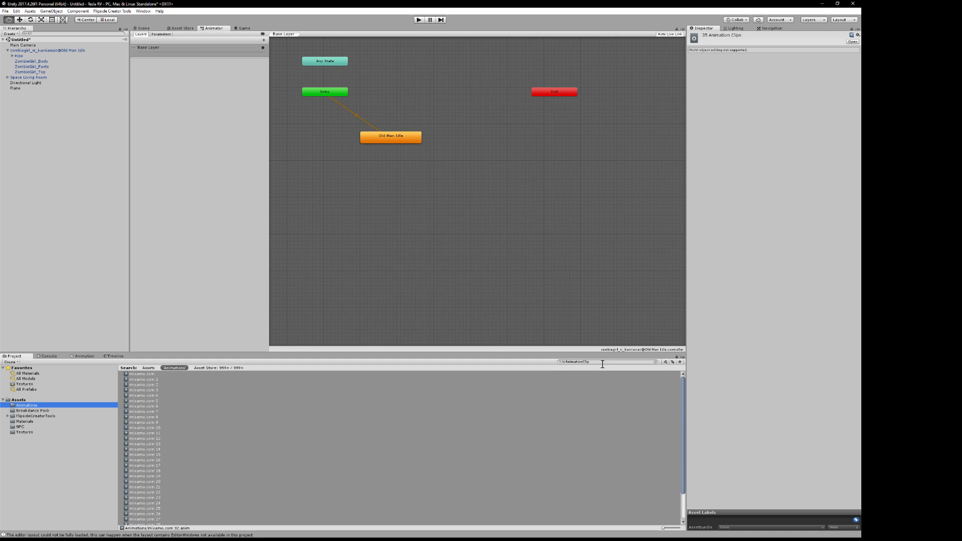
left_click(672, 362)
left_click(682, 371)
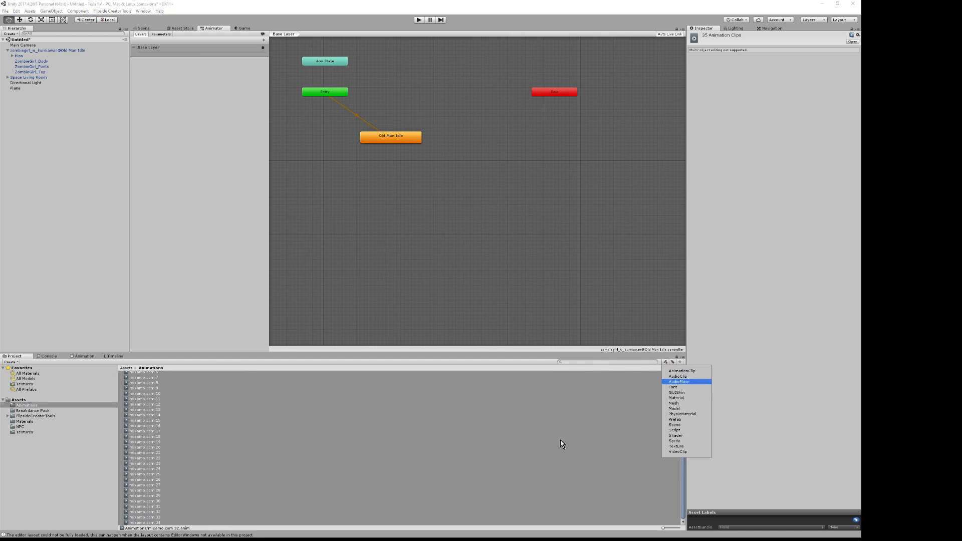
left_click(161, 496)
left_click(180, 485)
scroll(196, 485, "up", 2)
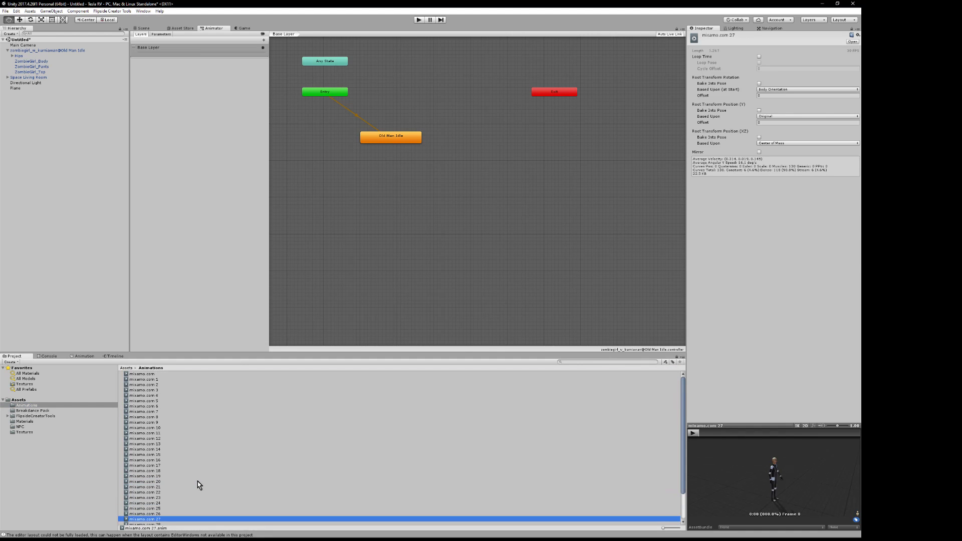
Enable Bake Into Pose for root rotation, Y position and XZ position on the mixamo.com clip
left_click(155, 375)
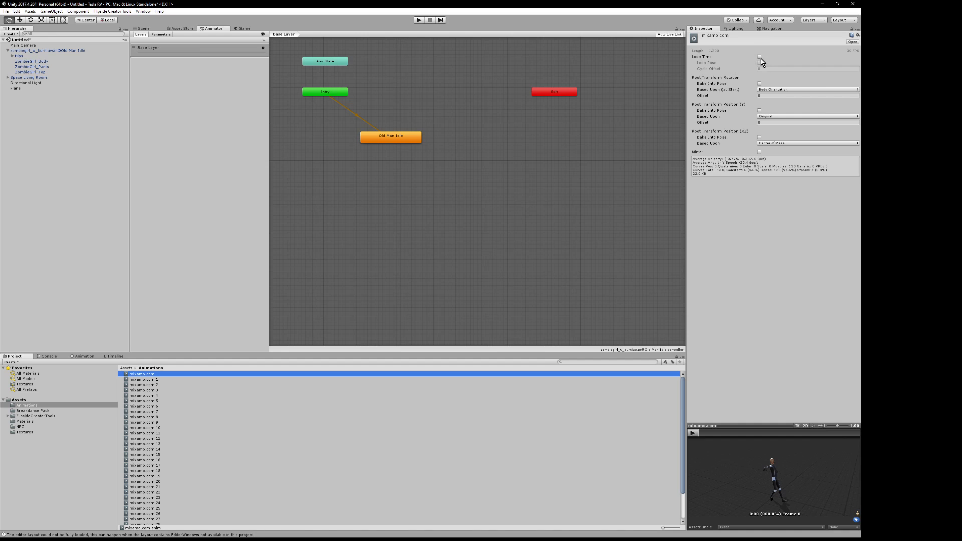
left_click(759, 83)
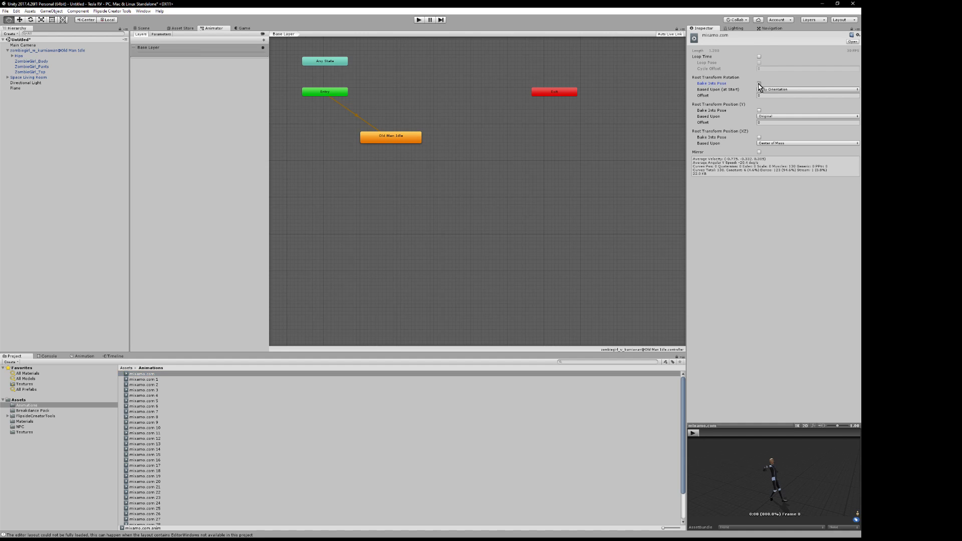
left_click(760, 110)
left_click(759, 138)
Enlarge the animation preview and play back the mixamo.com, mixamo.com 1 and mixamo.com 2 clips
left_click_drag(725, 426, 730, 348)
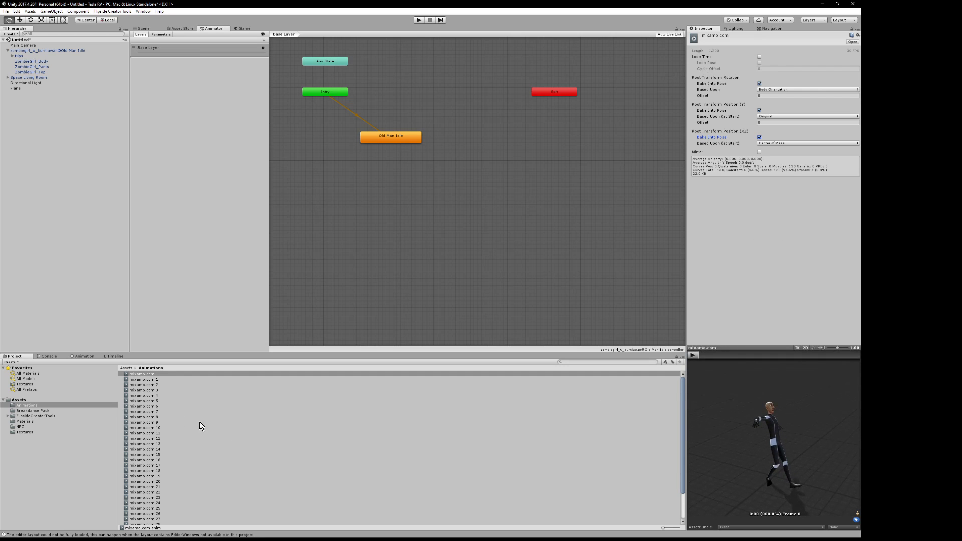
left_click(694, 357)
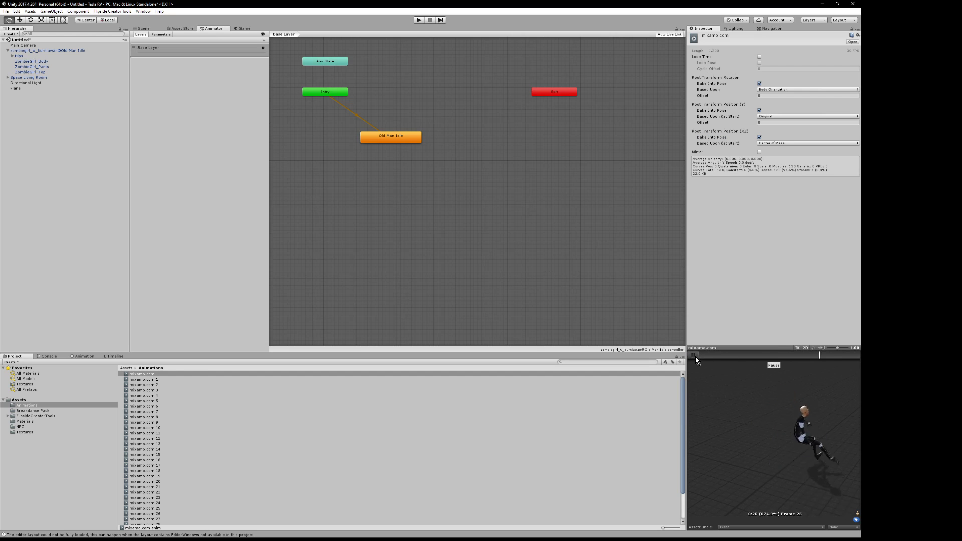
left_click(694, 356)
left_click(144, 380)
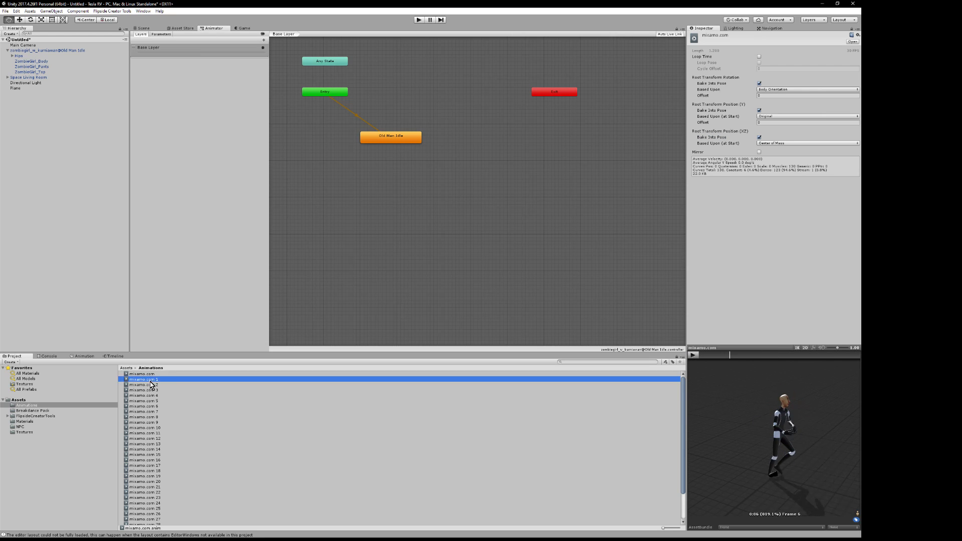
left_click(694, 356)
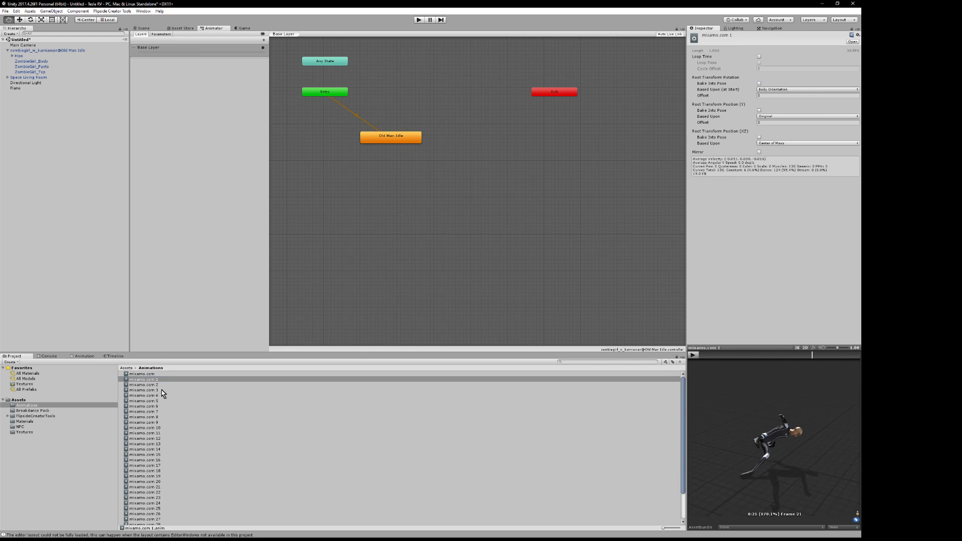
key("Down")
left_click(694, 356)
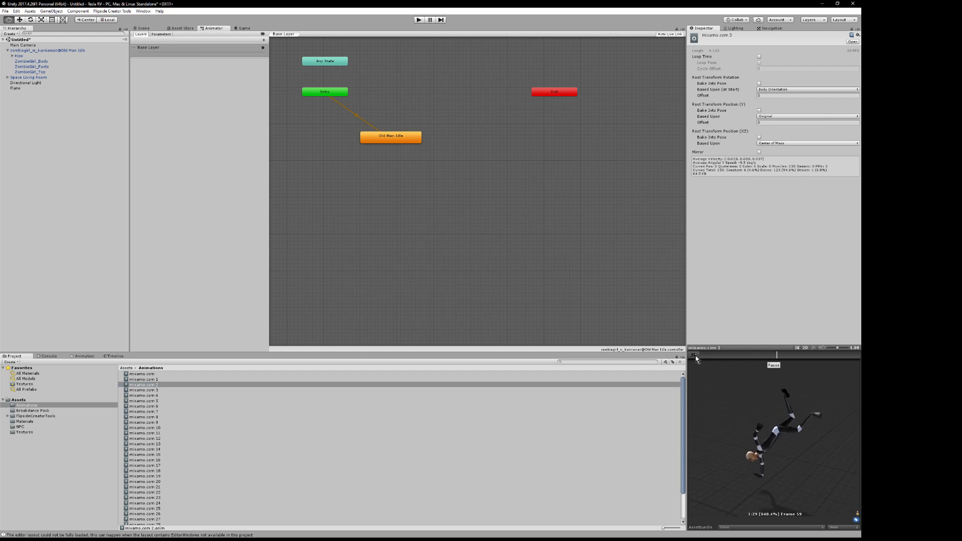
left_click(694, 355)
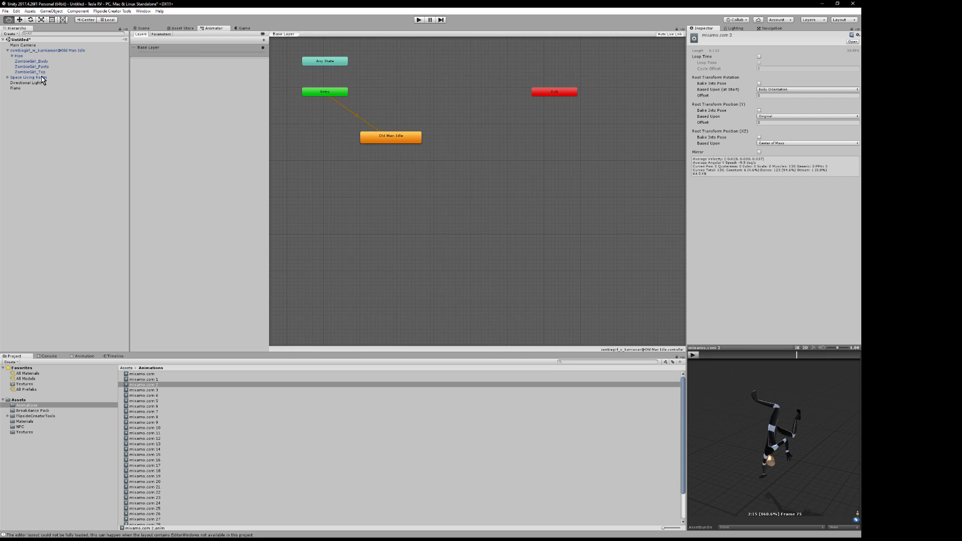
Assign the mixamo.com 1 clip to the Animator of the zombie girl object
left_click(40, 52)
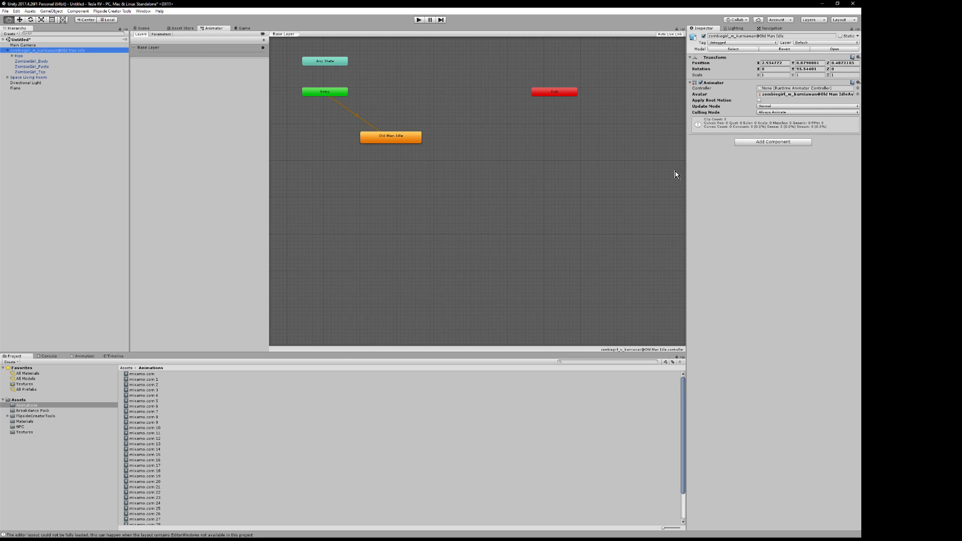
left_click(155, 380)
left_click_drag(282, 383, 762, 170)
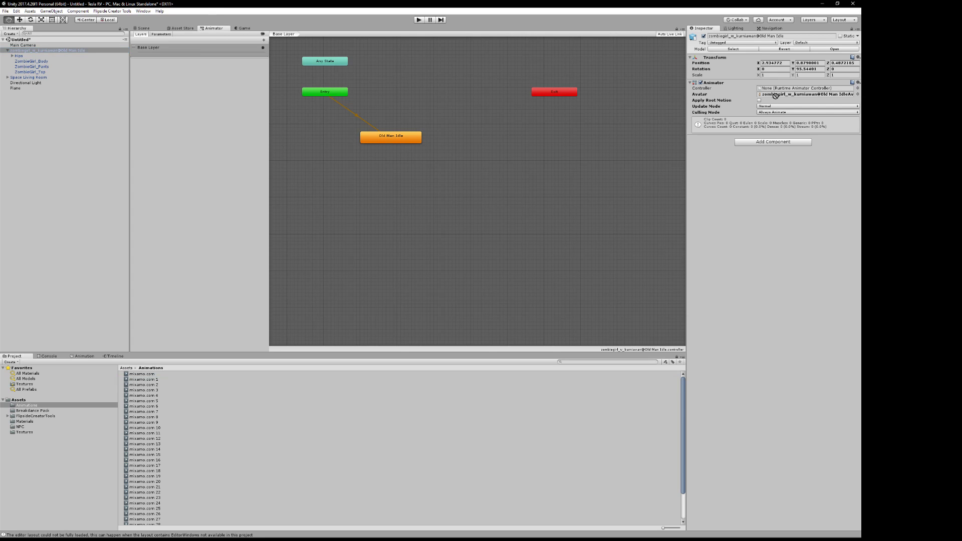
left_click_drag(780, 87, 780, 89)
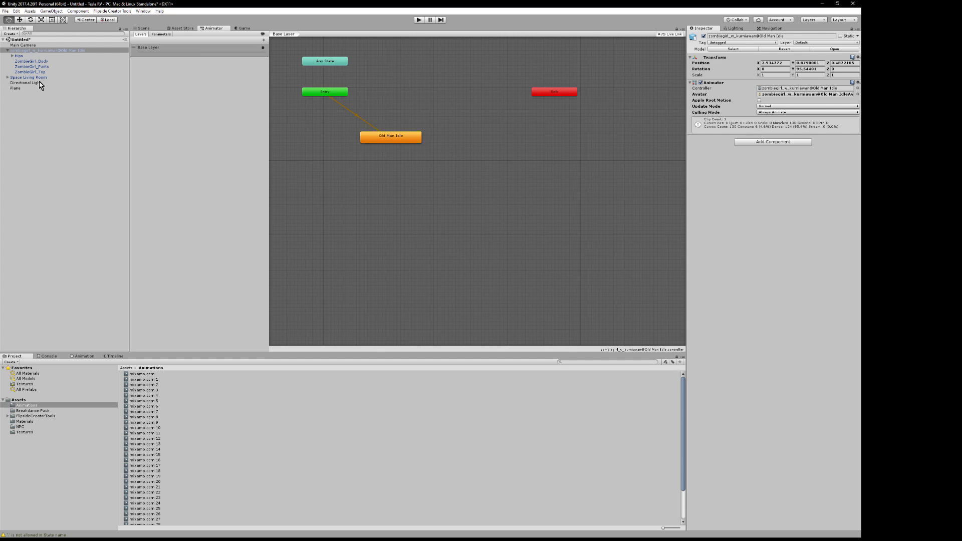
Open the zombie's Animator graph and place the mixamo_com 1 state below the Entry node
left_click(179, 28)
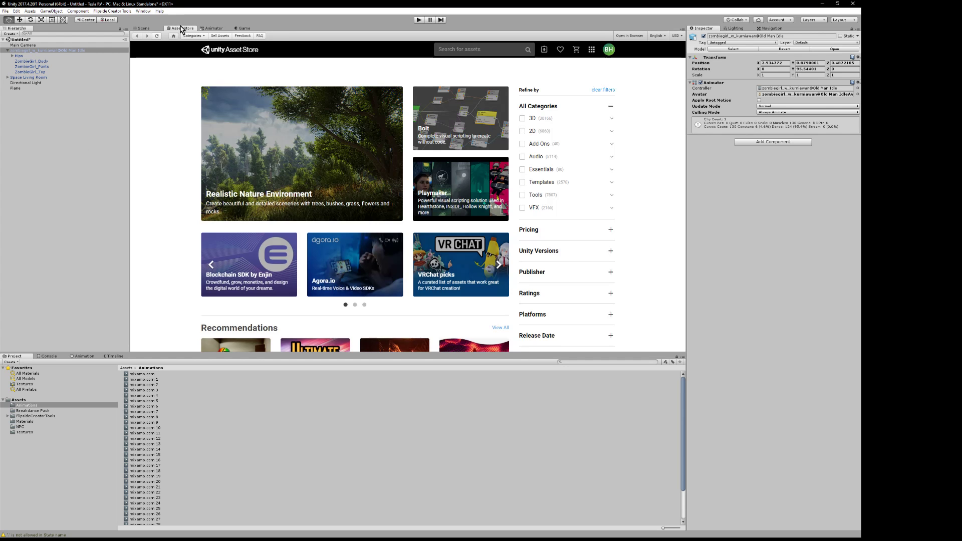
left_click(212, 29)
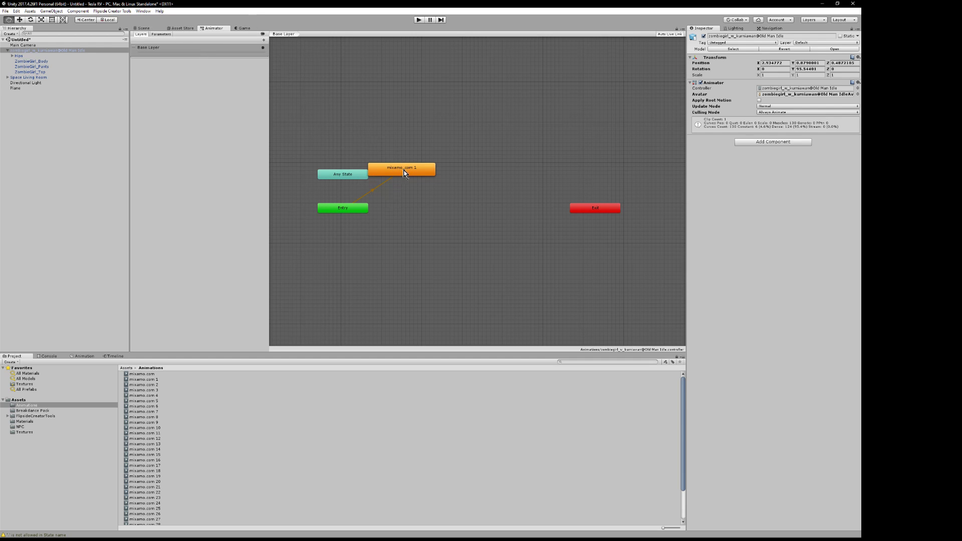
left_click_drag(407, 172, 412, 252)
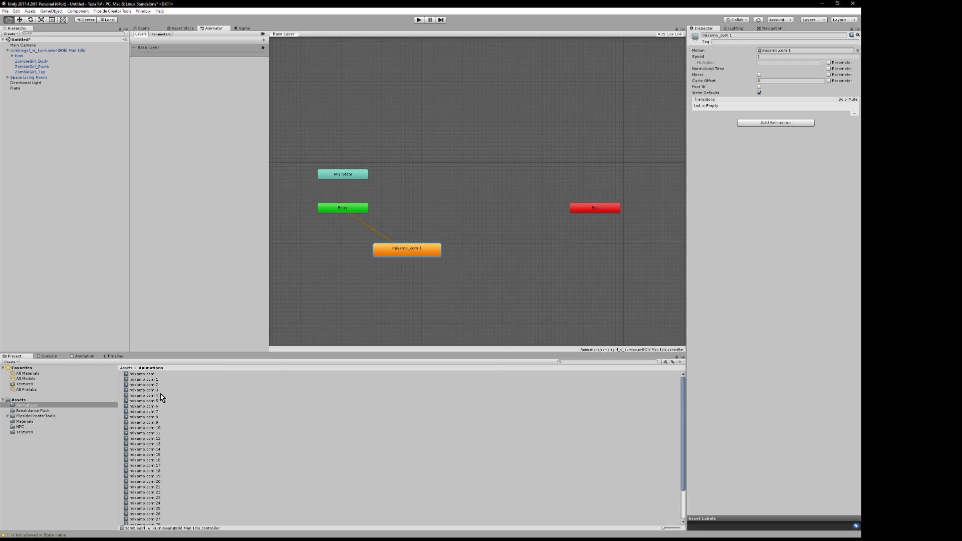
Add the mixamo.com 3 and mixamo.com 4 clips as states in the Animator graph, previewing mixamo.com 4
left_click_drag(153, 393, 369, 334)
left_click_drag(428, 194, 429, 196)
left_click(157, 396)
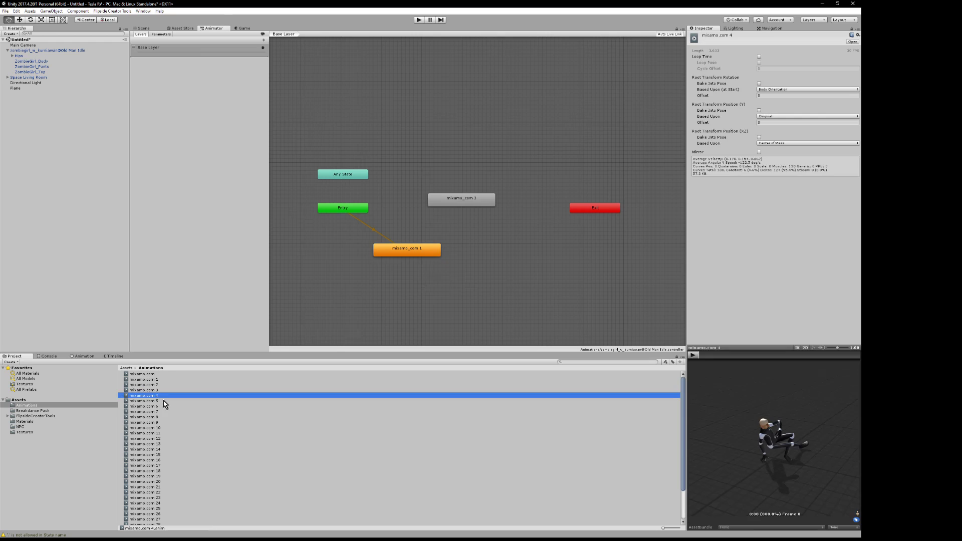
left_click(693, 355)
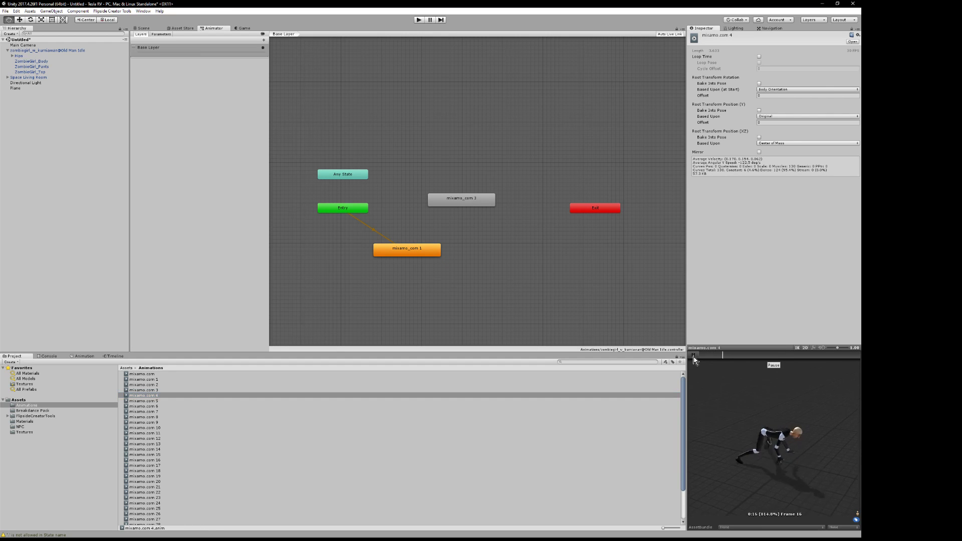
left_click_drag(159, 395, 431, 152)
Preview mixamo.com 10 and add it to the Animator graph along with mixamo.com 19, 22 and 23
left_click(156, 428)
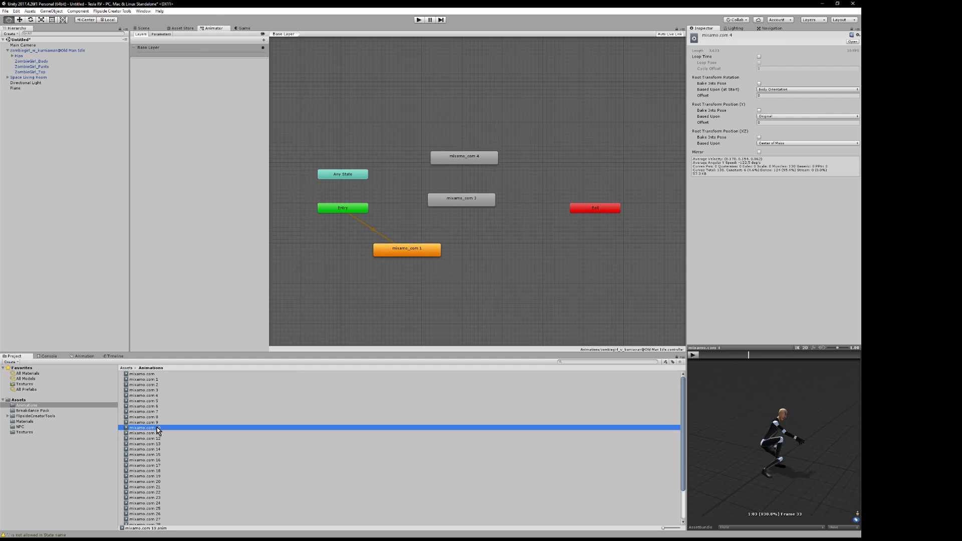
left_click(696, 355)
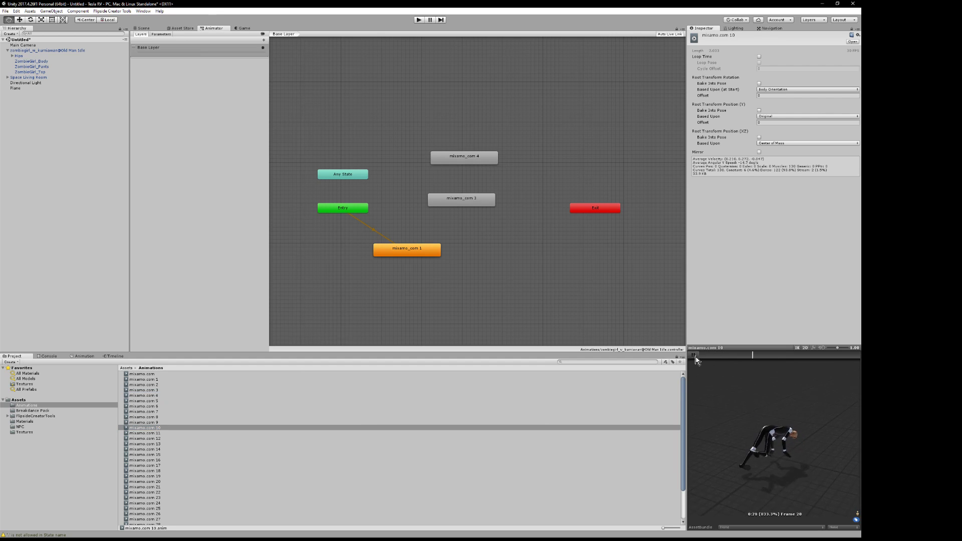
left_click_drag(160, 429, 426, 119)
left_click_drag(163, 476, 401, 84)
left_click_drag(165, 494, 363, 90)
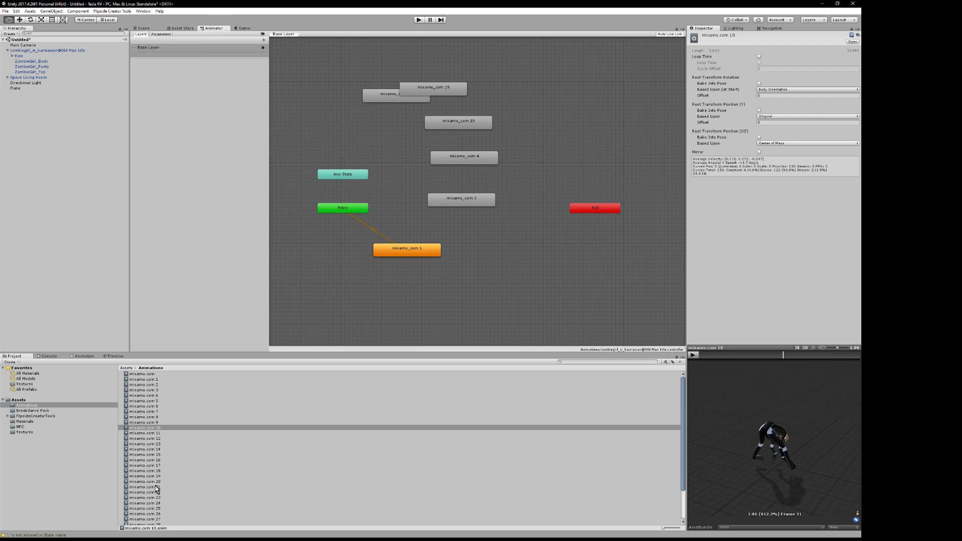
left_click_drag(157, 497, 365, 119)
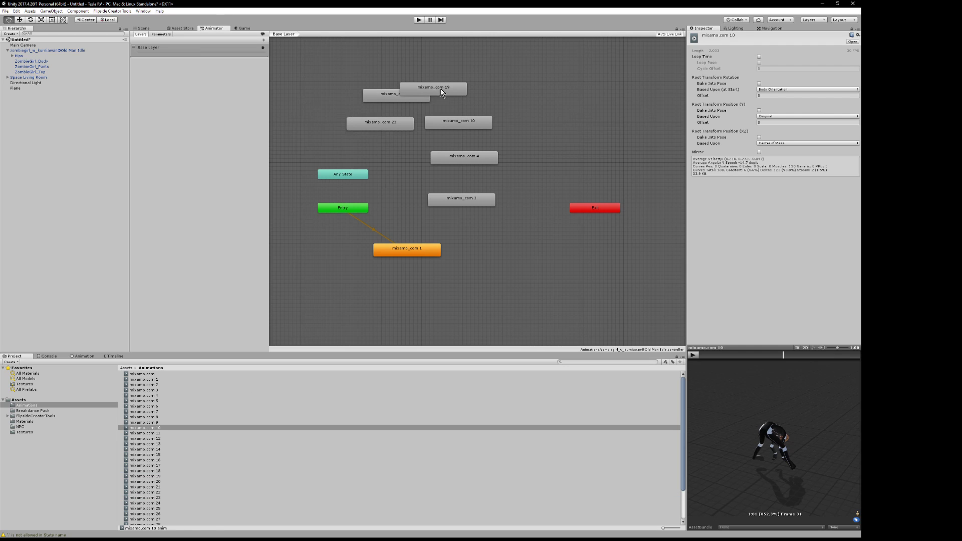
Spread the added animation states out in an arc around the Any State and Entry nodes
mouse_move(441, 92)
left_mouse_down()
mouse_move(519, 71)
mouse_move(424, 80)
mouse_move(443, 77)
left_mouse_up()
left_click_drag(387, 127, 337, 103)
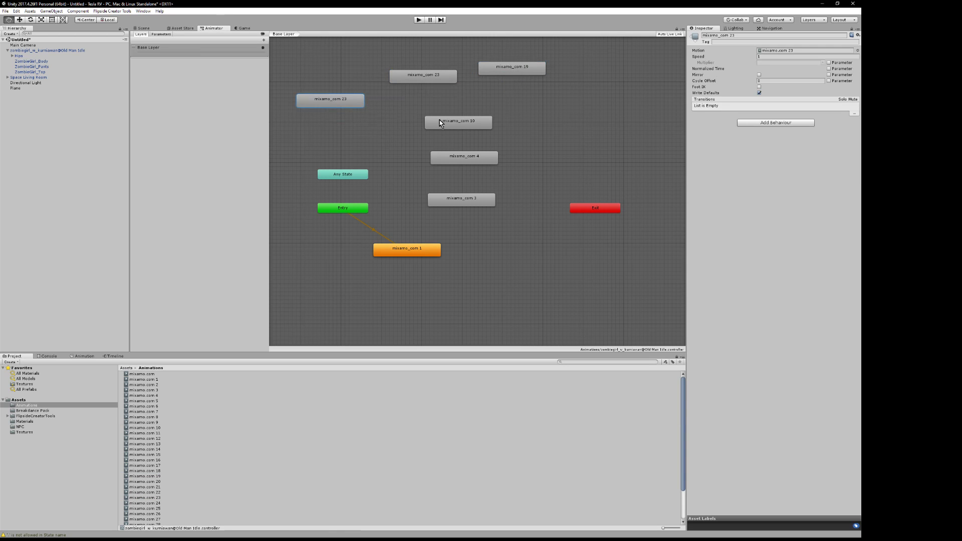
left_click_drag(440, 123, 533, 125)
left_click_drag(483, 162, 547, 165)
left_click_drag(483, 207, 508, 228)
Make transitions from mixamo_com 1 to mixamo_com 3 and from mixamo_com 3 to mixamo_com 4
right_click(414, 257)
left_click(429, 260)
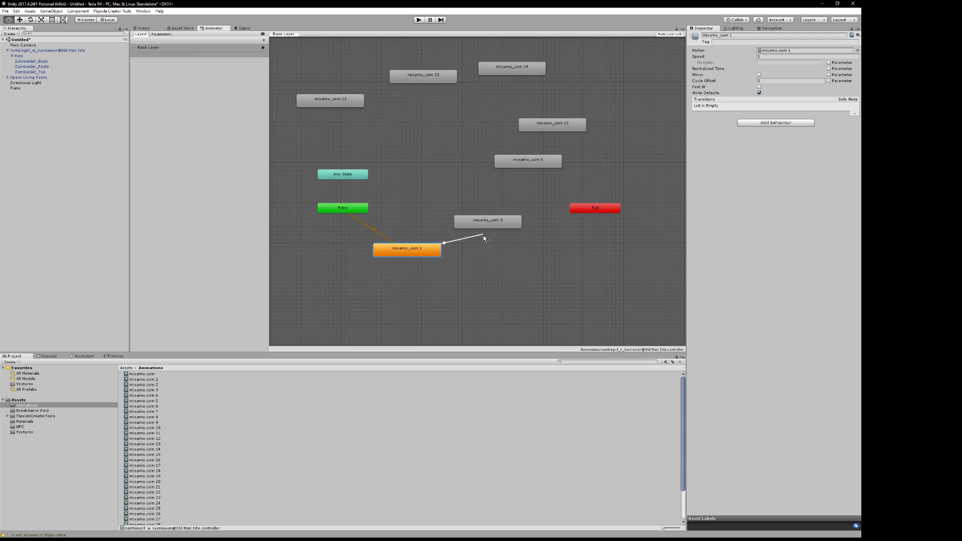
left_click(486, 224)
right_click(487, 225)
left_click(499, 229)
left_click(527, 162)
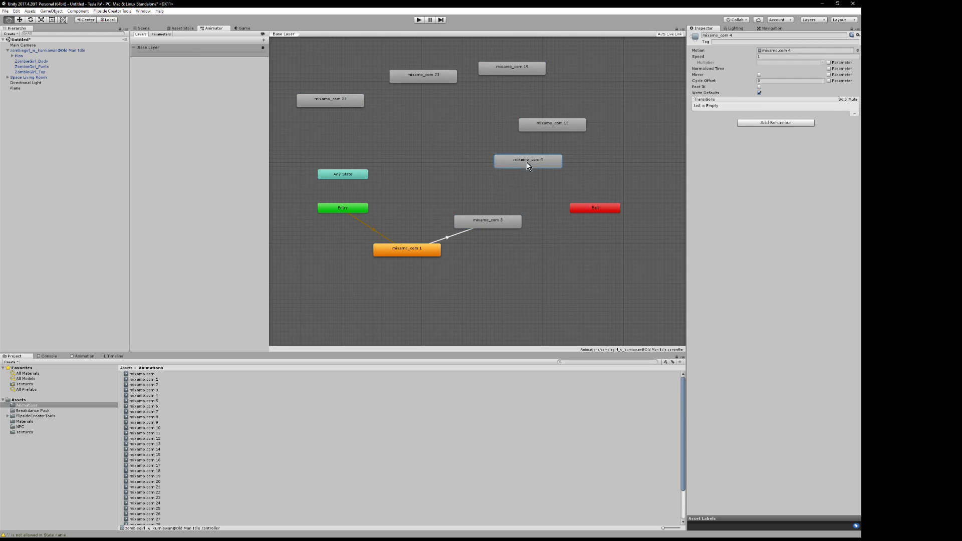
right_click(527, 163)
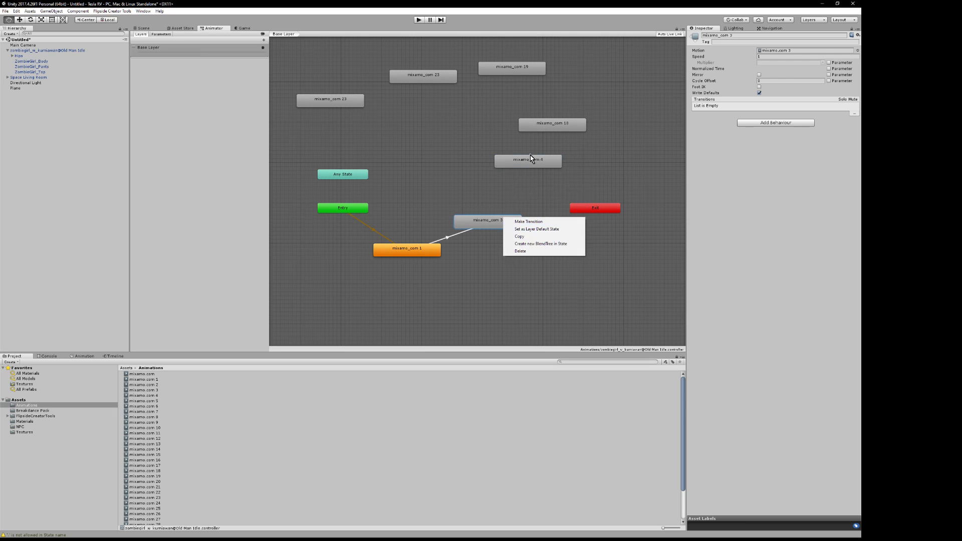
left_click(528, 164)
left_click(509, 221)
right_click(507, 222)
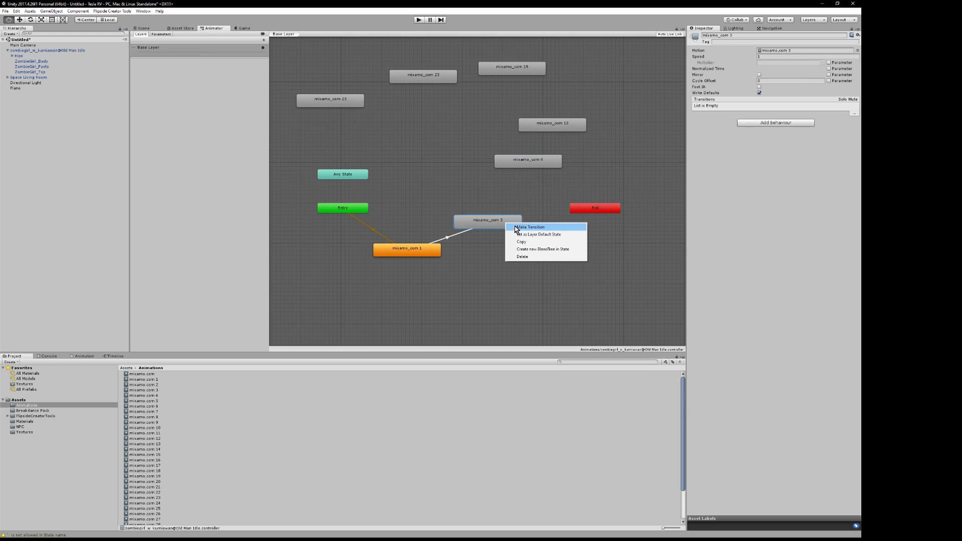
left_click(516, 226)
left_click(534, 165)
Continue the transition chain from mixamo_com 4 through mixamo_com 10 and mixamo_com 19 to mixamo_com 22
right_click(534, 165)
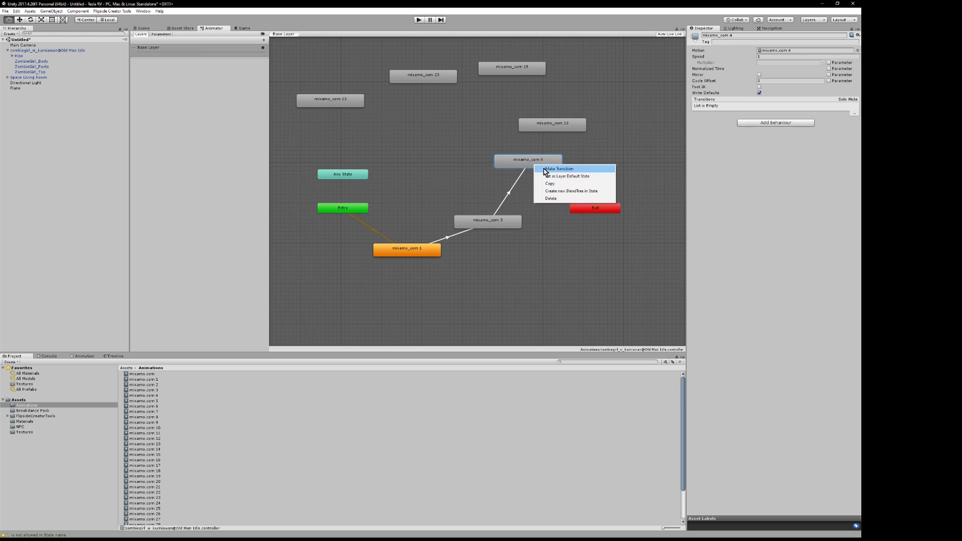
left_click(550, 172)
left_click(556, 131)
right_click(558, 131)
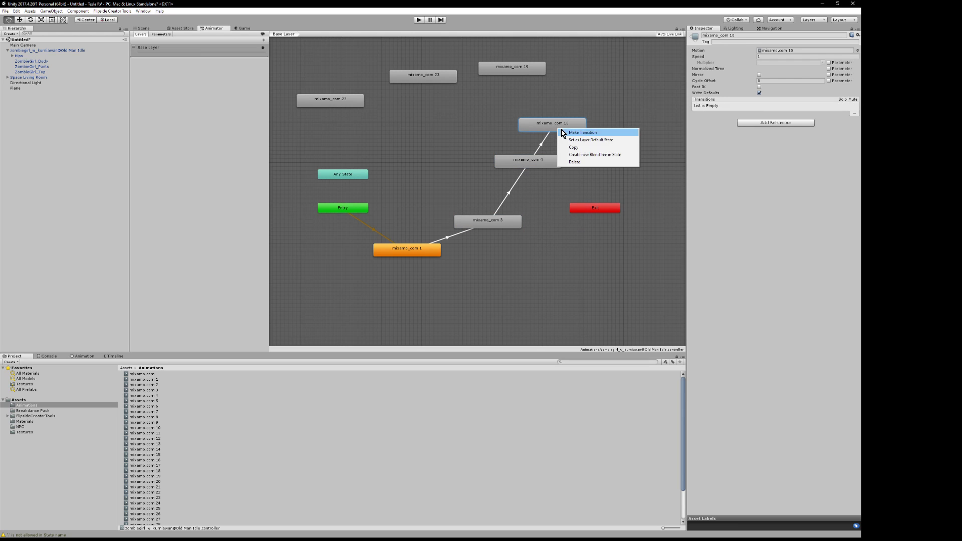
left_click(563, 136)
left_click(527, 74)
right_click(528, 74)
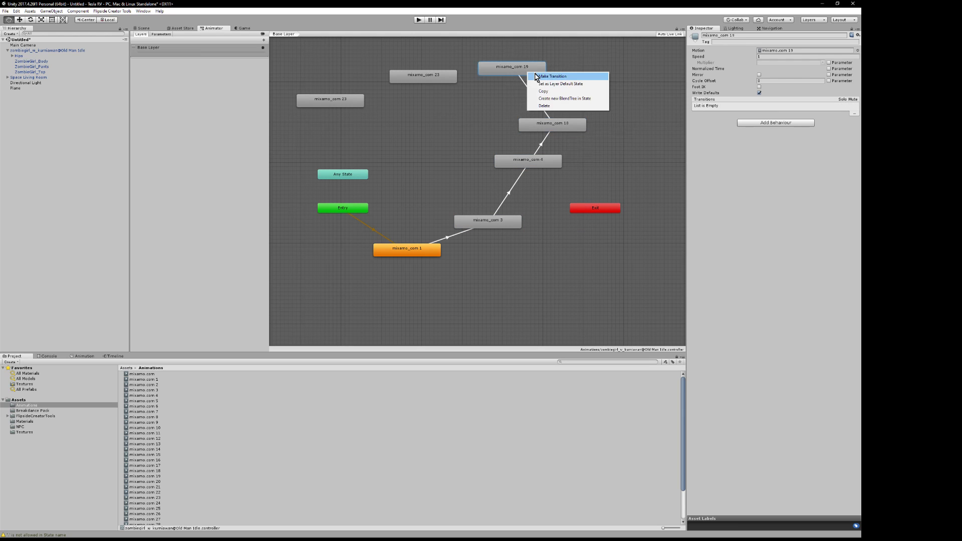
left_click(538, 79)
left_click(424, 76)
Close the loop with transitions from mixamo_com 22 to mixamo_com 23 and back to mixamo_com 1
right_click(424, 78)
left_click(434, 83)
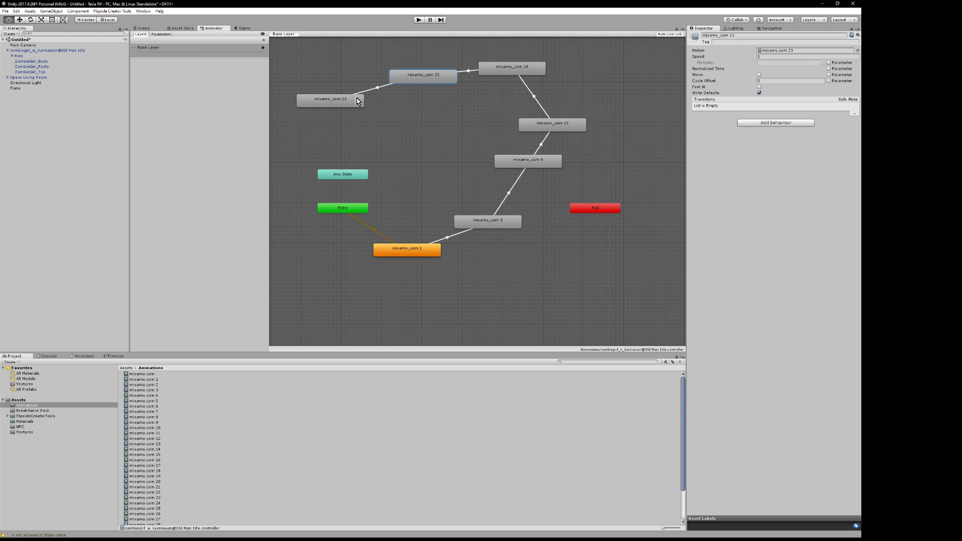
left_click(354, 100)
right_click(354, 101)
left_click(371, 104)
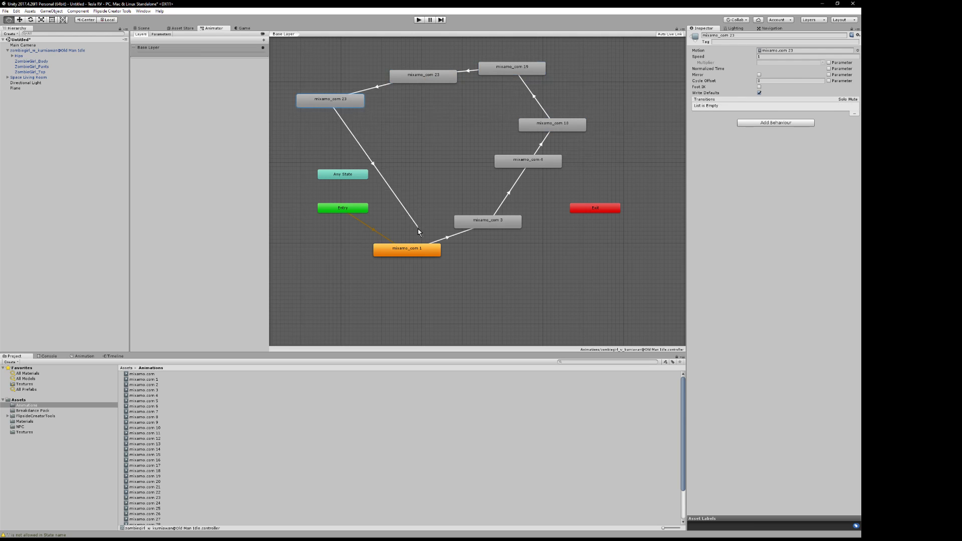
left_click(406, 248)
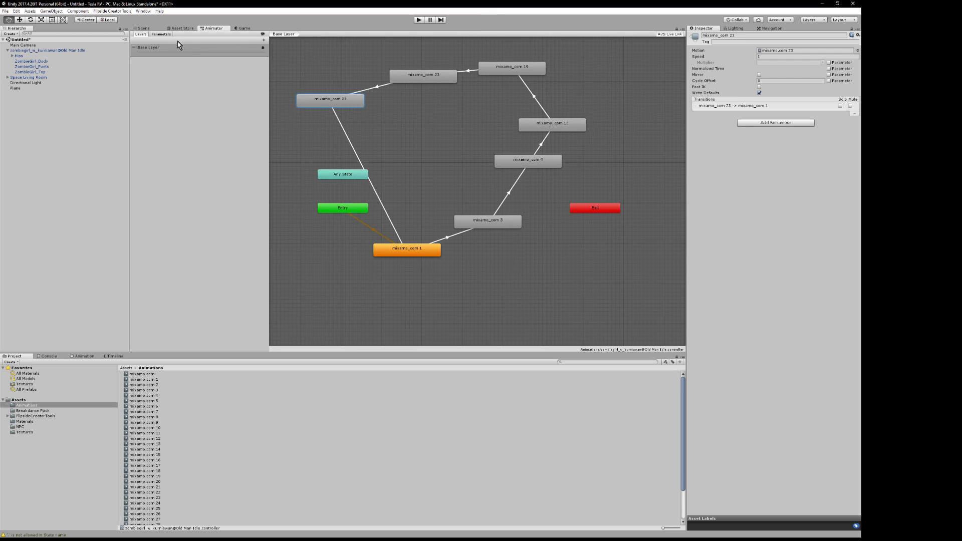
Run the scene in the Scene view to watch the zombie's chained breakdance animations, and stop play mode
left_click(144, 28)
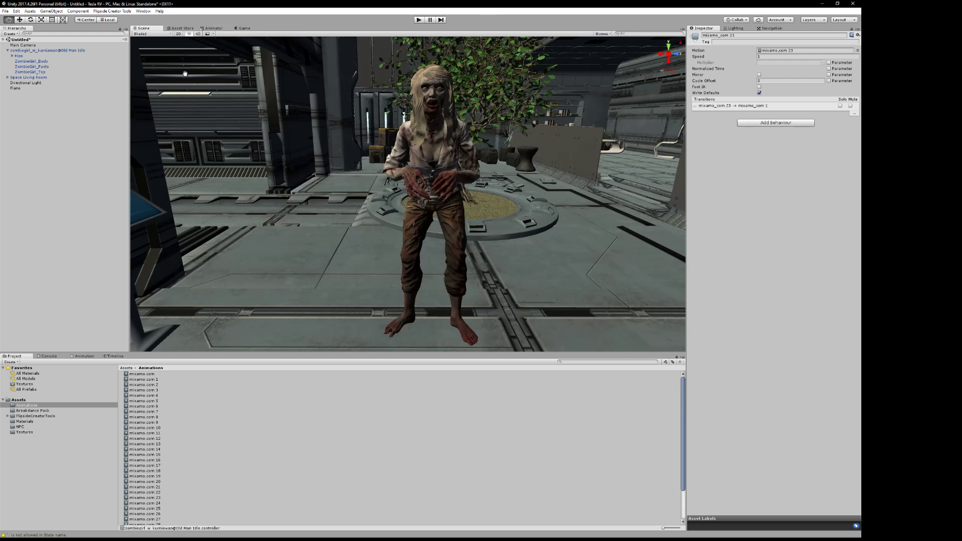
left_click(419, 20)
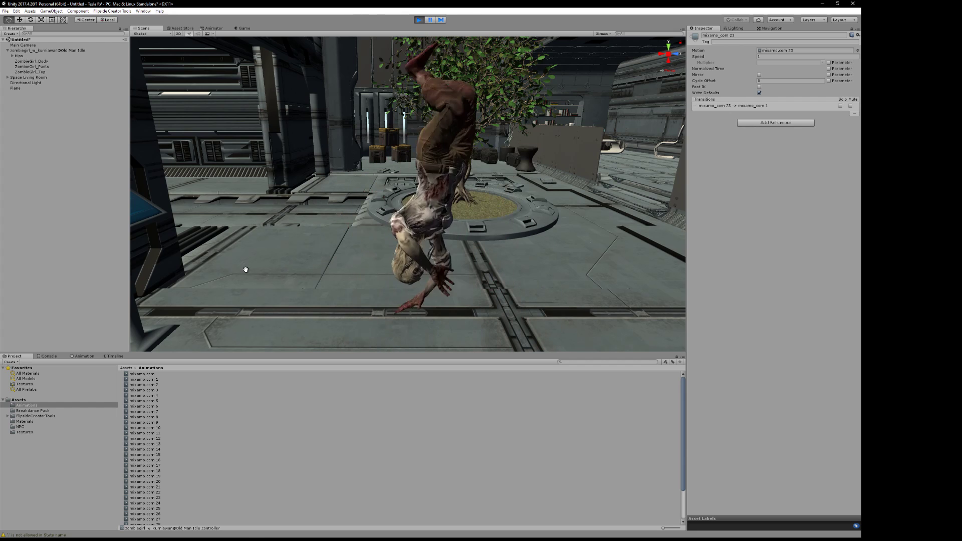
left_click(419, 20)
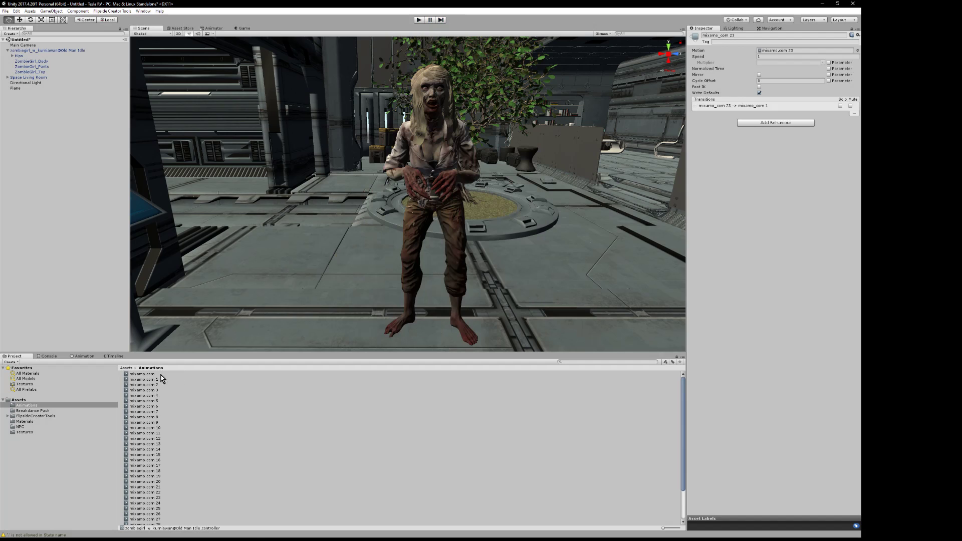
Try to select all clips from mixamo.com through mixamo.com 34 and edit their settings together
left_click(142, 374)
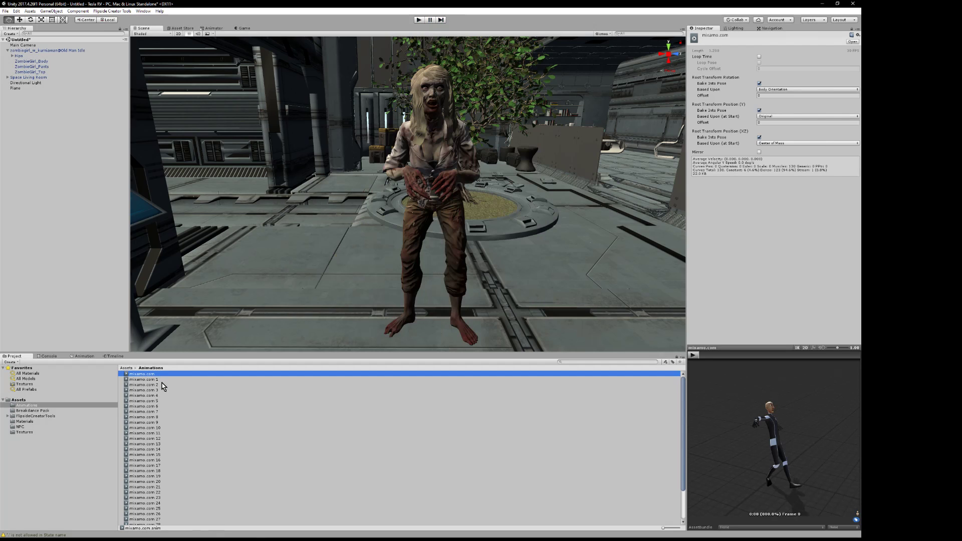
scroll(165, 390, "down", 3)
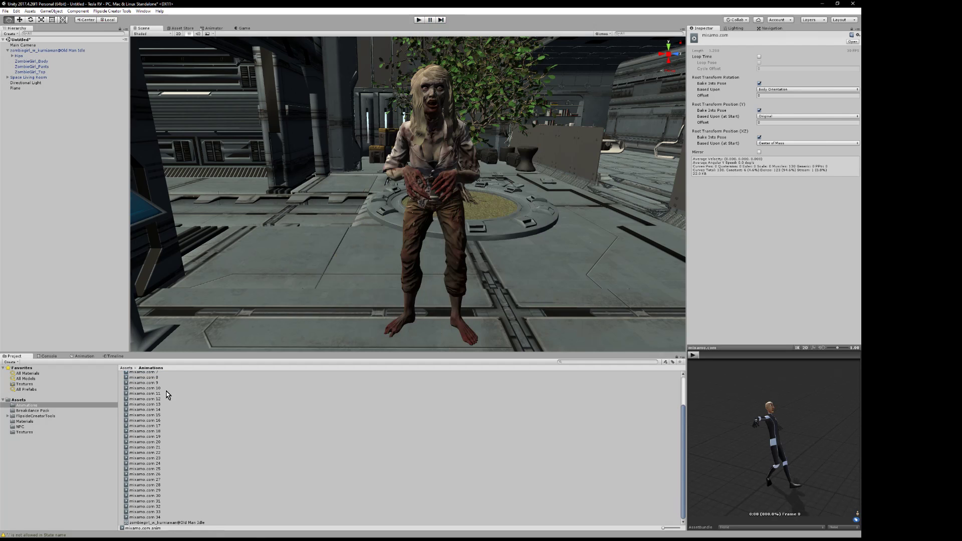
left_click(163, 518, "ctrl")
scroll(170, 441, "up", 3)
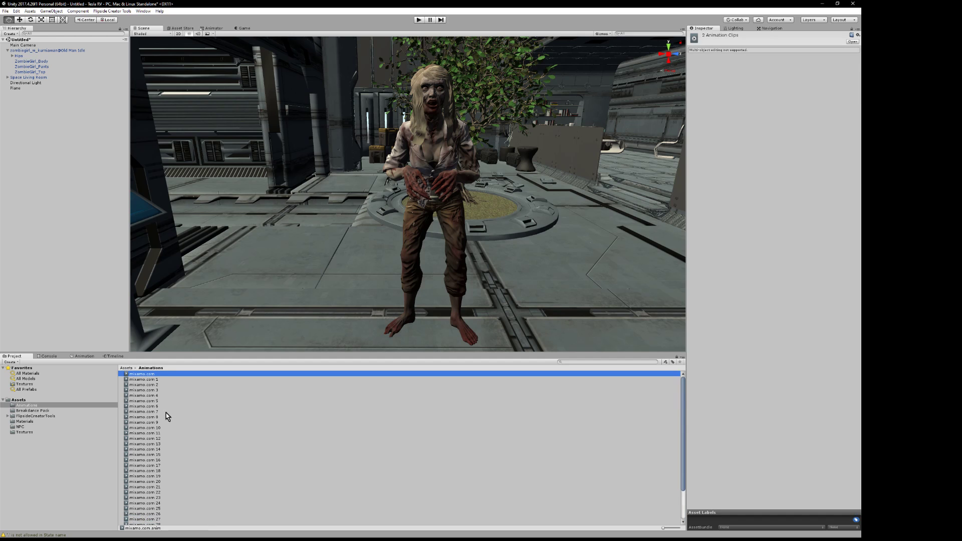
left_click(161, 375)
scroll(173, 401, "down", 3)
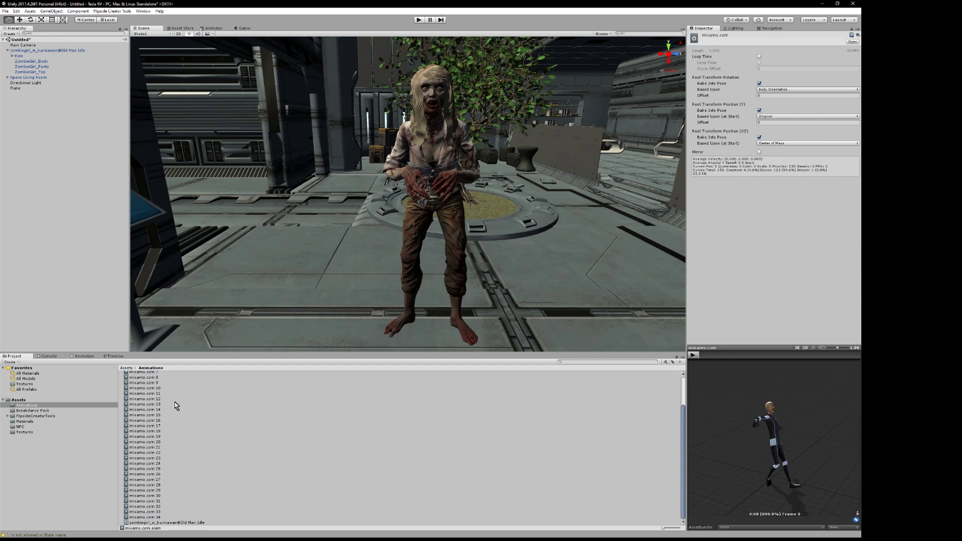
left_click(168, 517, "shift")
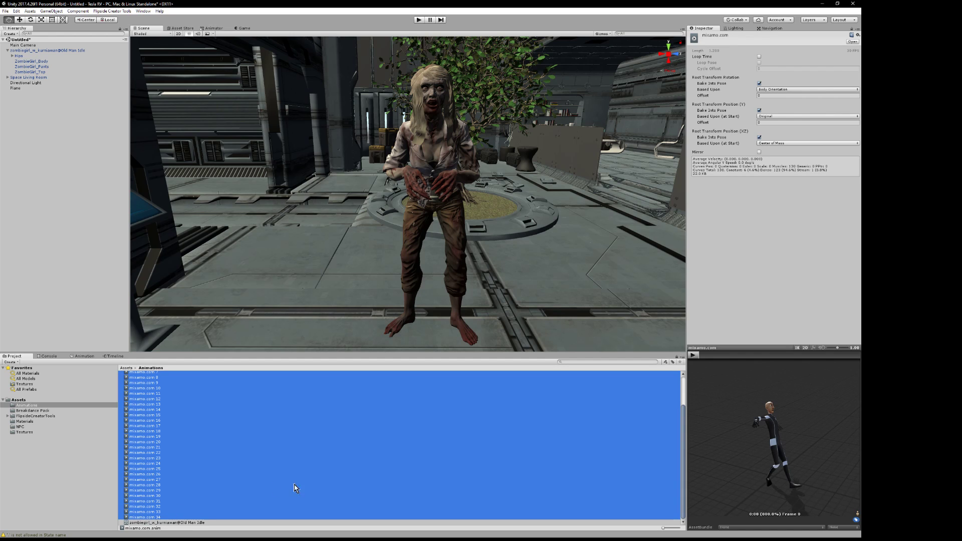
left_click(759, 58)
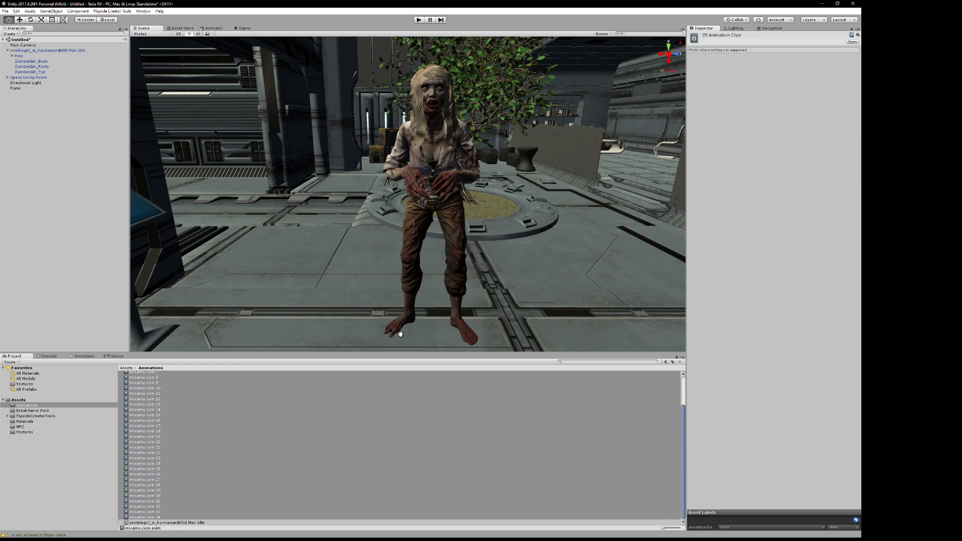
Enable Bake Into Pose for root rotation, Y position and XZ position on the mixamo.com 1 clip
left_click(135, 405)
scroll(148, 385, "up", 3)
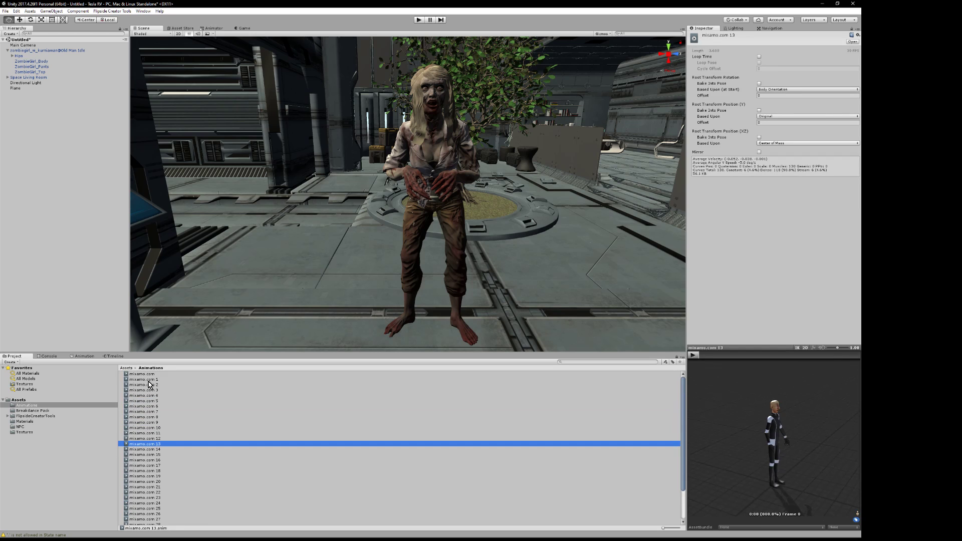
left_click(151, 379)
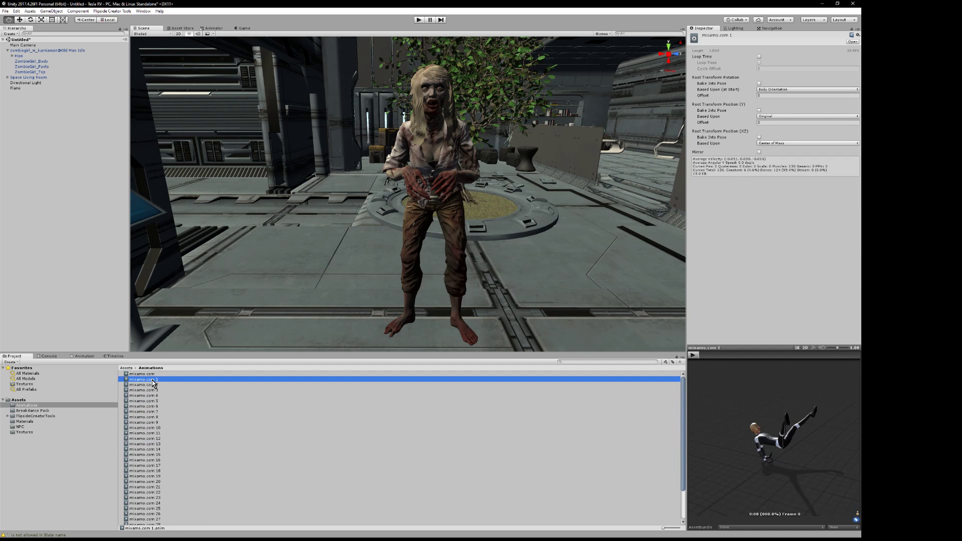
left_click(760, 84)
left_click(759, 110)
left_click(759, 137)
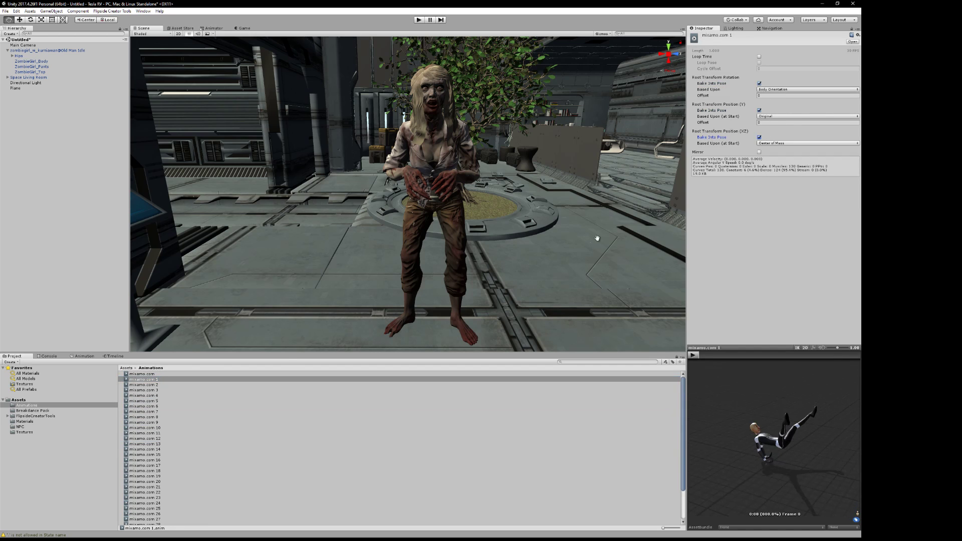
Enable Bake Into Pose for root rotation, Y position and XZ position on the mixamo.com 2 clip
left_click(175, 385)
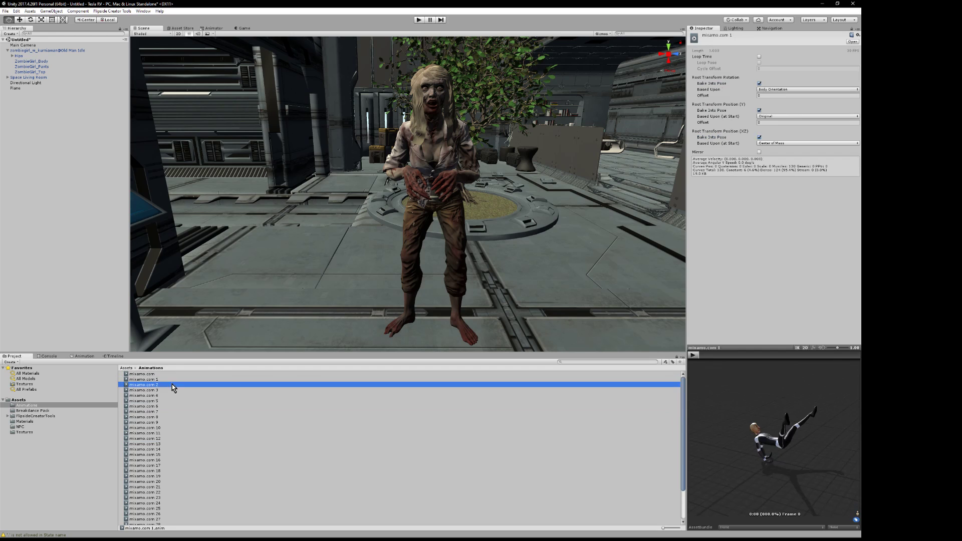
left_click(759, 83)
left_click(759, 111)
left_click(759, 137)
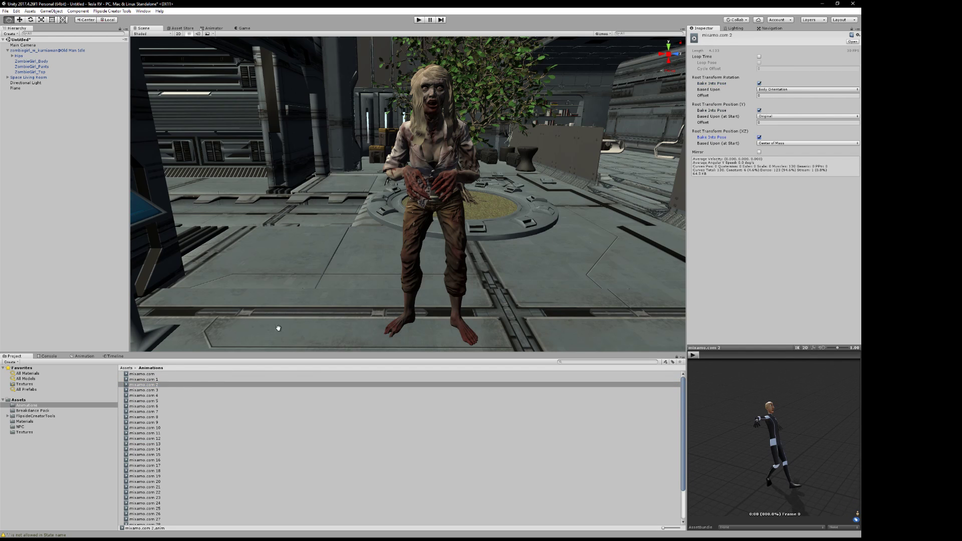
Enable Bake Into Pose for root rotation and XZ position on the mixamo.com 3 clip
left_click(160, 391)
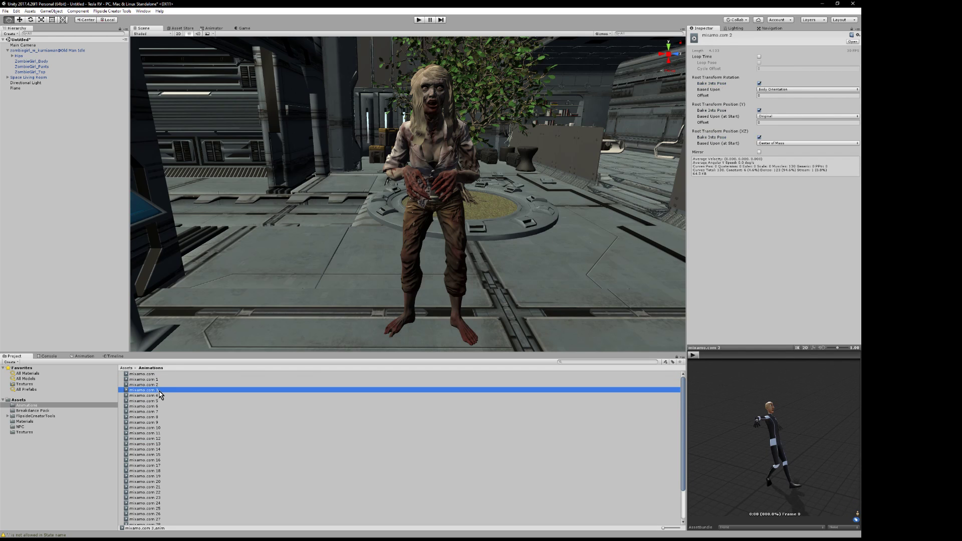
left_click(759, 83)
left_click(759, 110)
left_click(759, 138)
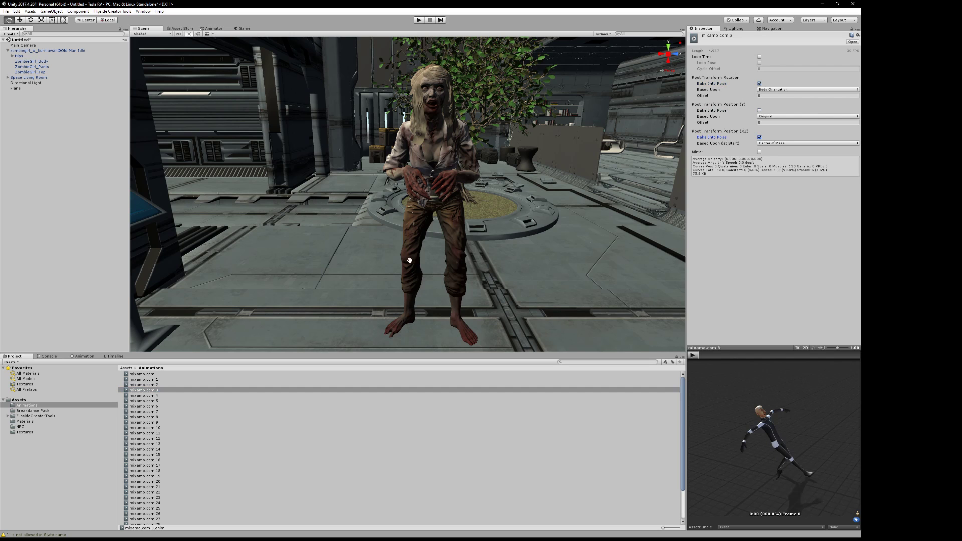
Enable Bake Into Pose for root rotation, XZ position and Y position on the mixamo.com 4 clip
left_click(162, 395)
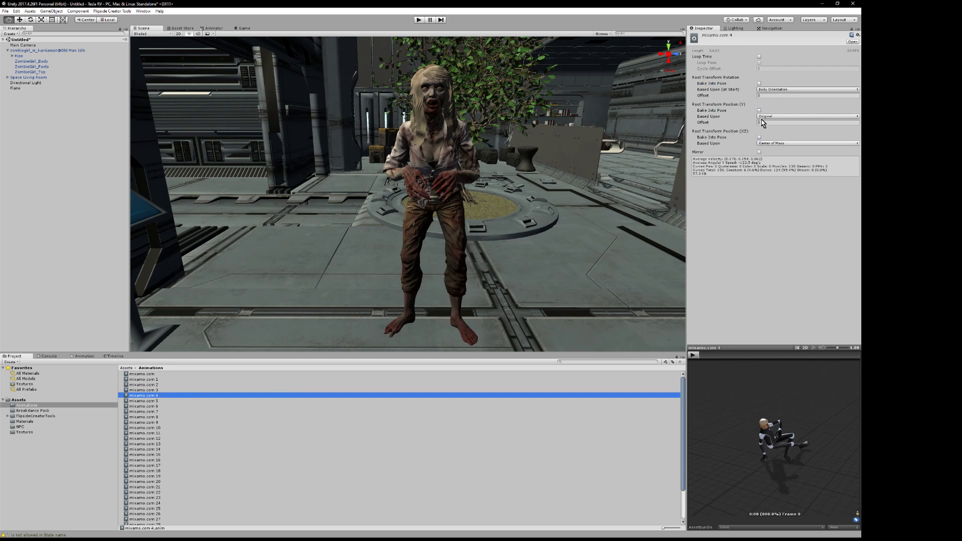
left_click(759, 84)
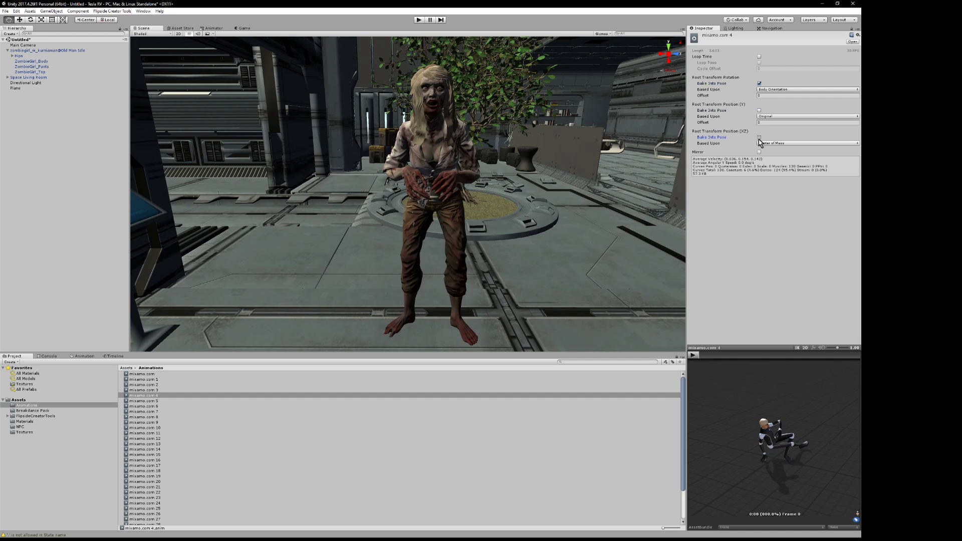
left_click(759, 138)
left_click(759, 111)
Run the scene to check the zombie's dance with the baked clips, then stop play mode and inspect the zombie's Animator settings
left_click(419, 19)
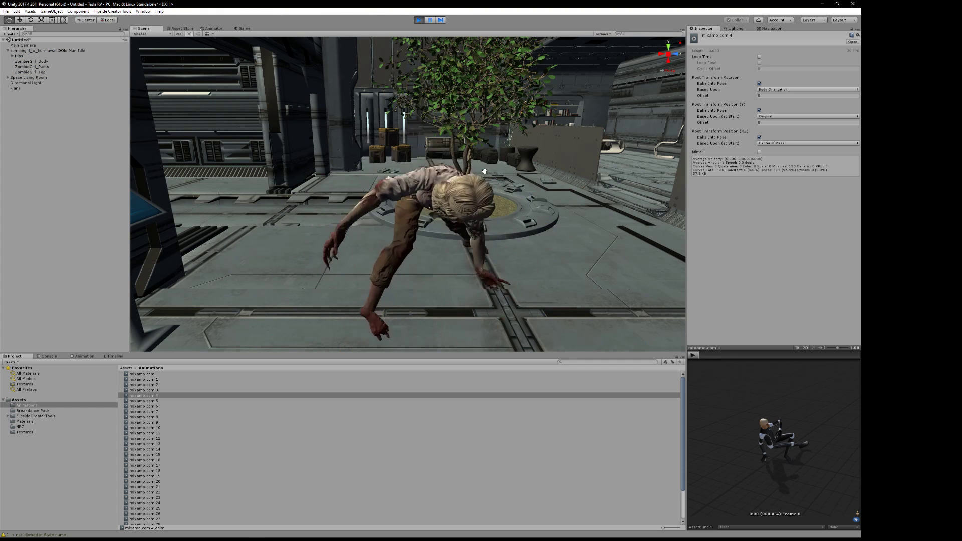
left_click(420, 20)
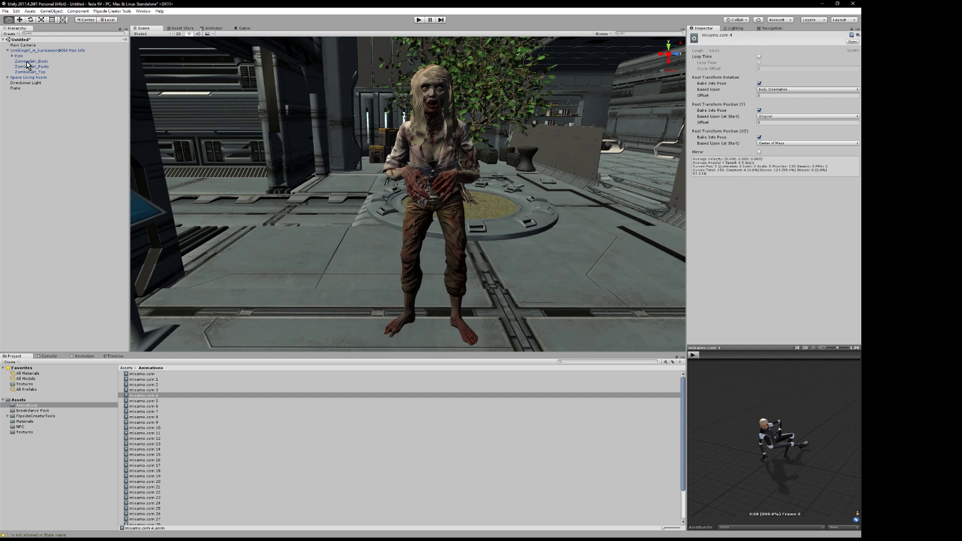
left_click(61, 51)
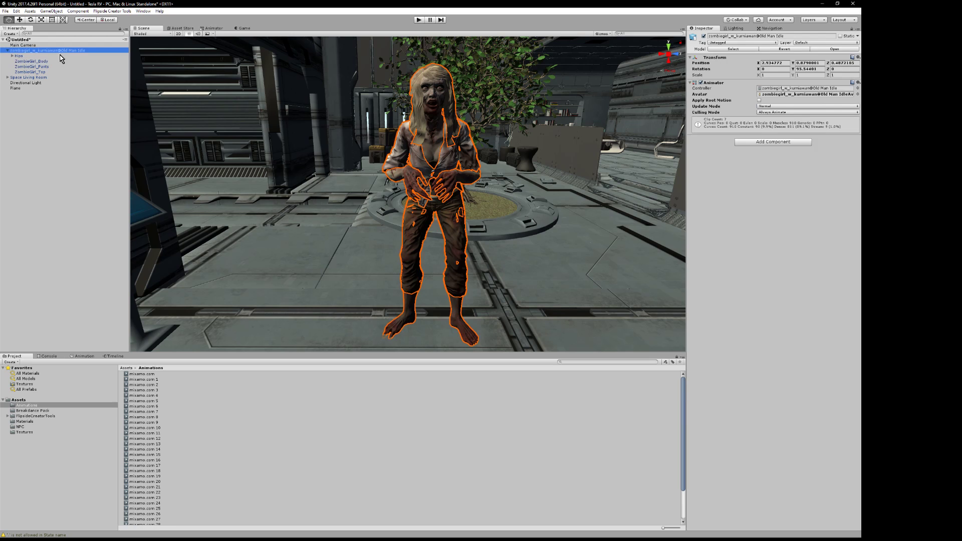
left_click(103, 251)
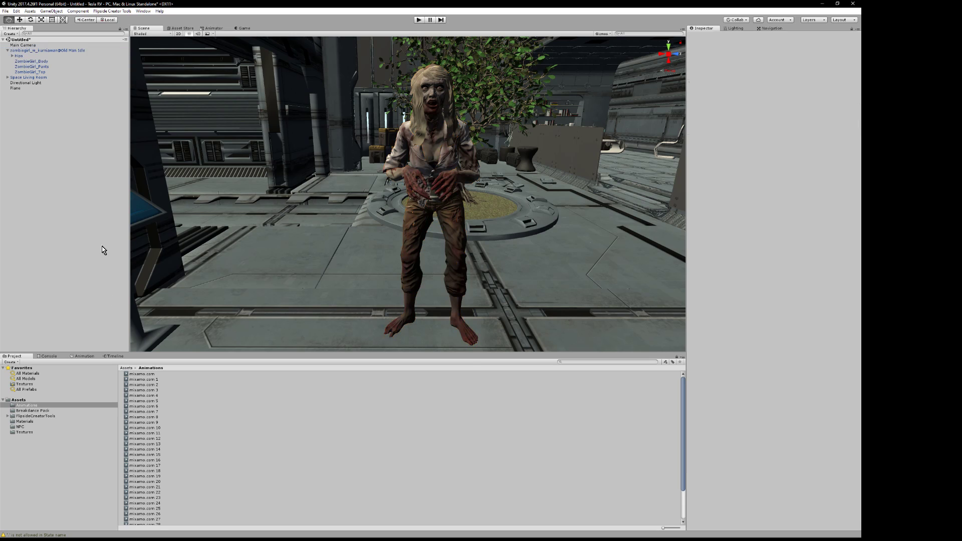